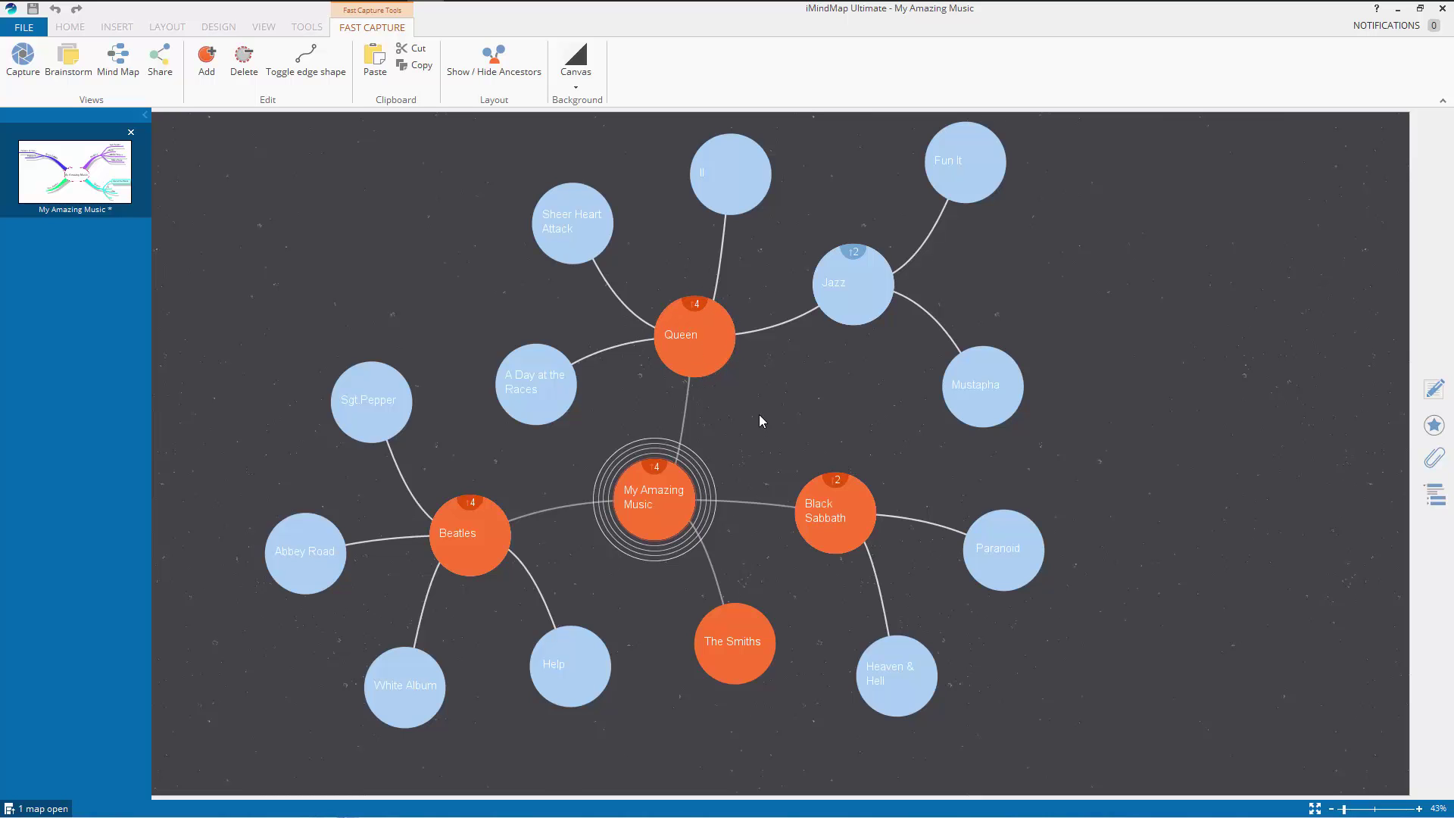
# - Add a child idea named "great" to the Fun It idea in the Jazz branch
pyautogui.scroll(2, 760, 413)
pyautogui.scroll(3, 757, 480)
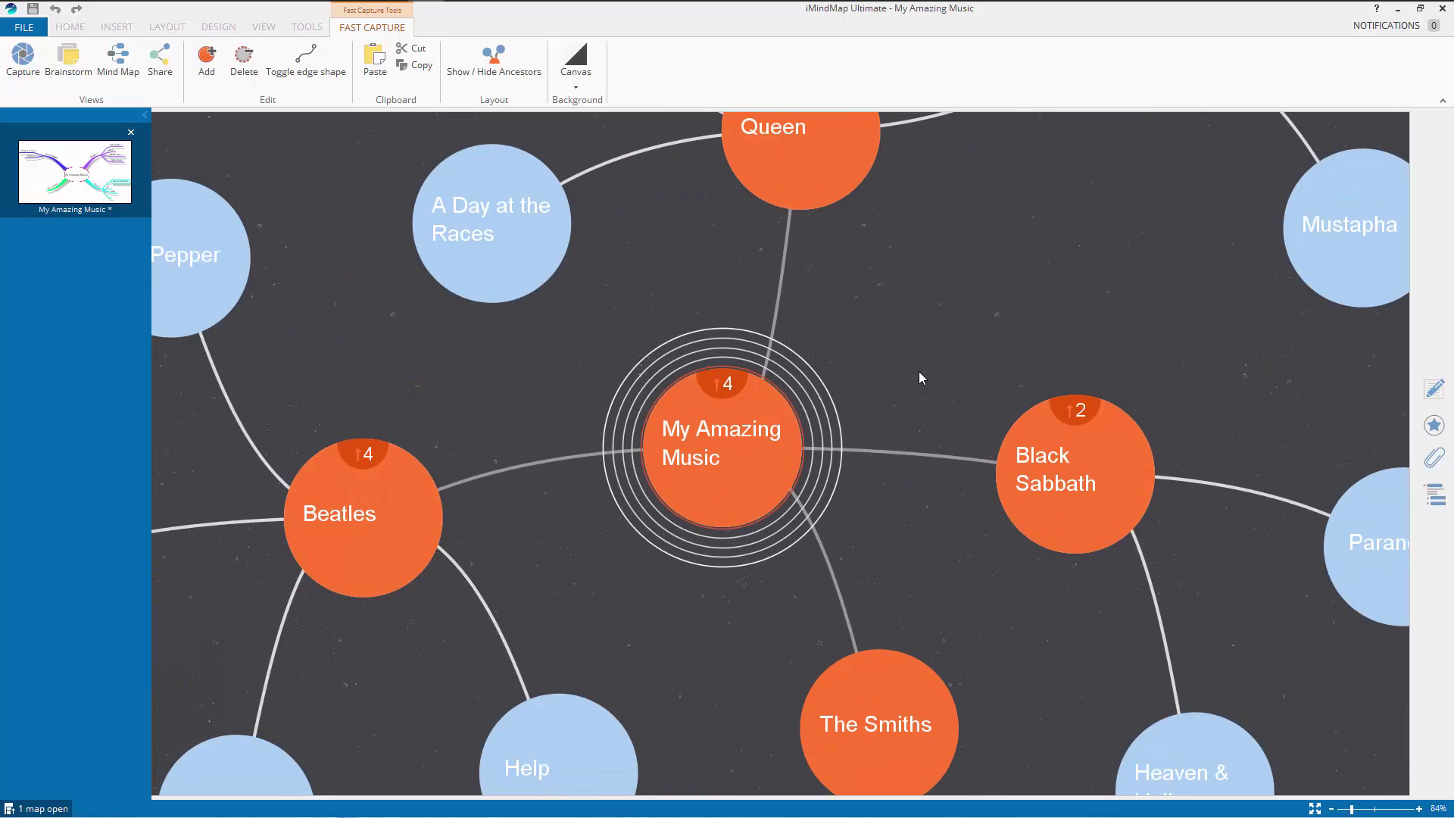
pyautogui.moveTo(848, 334); pyautogui.dragTo(800, 694)
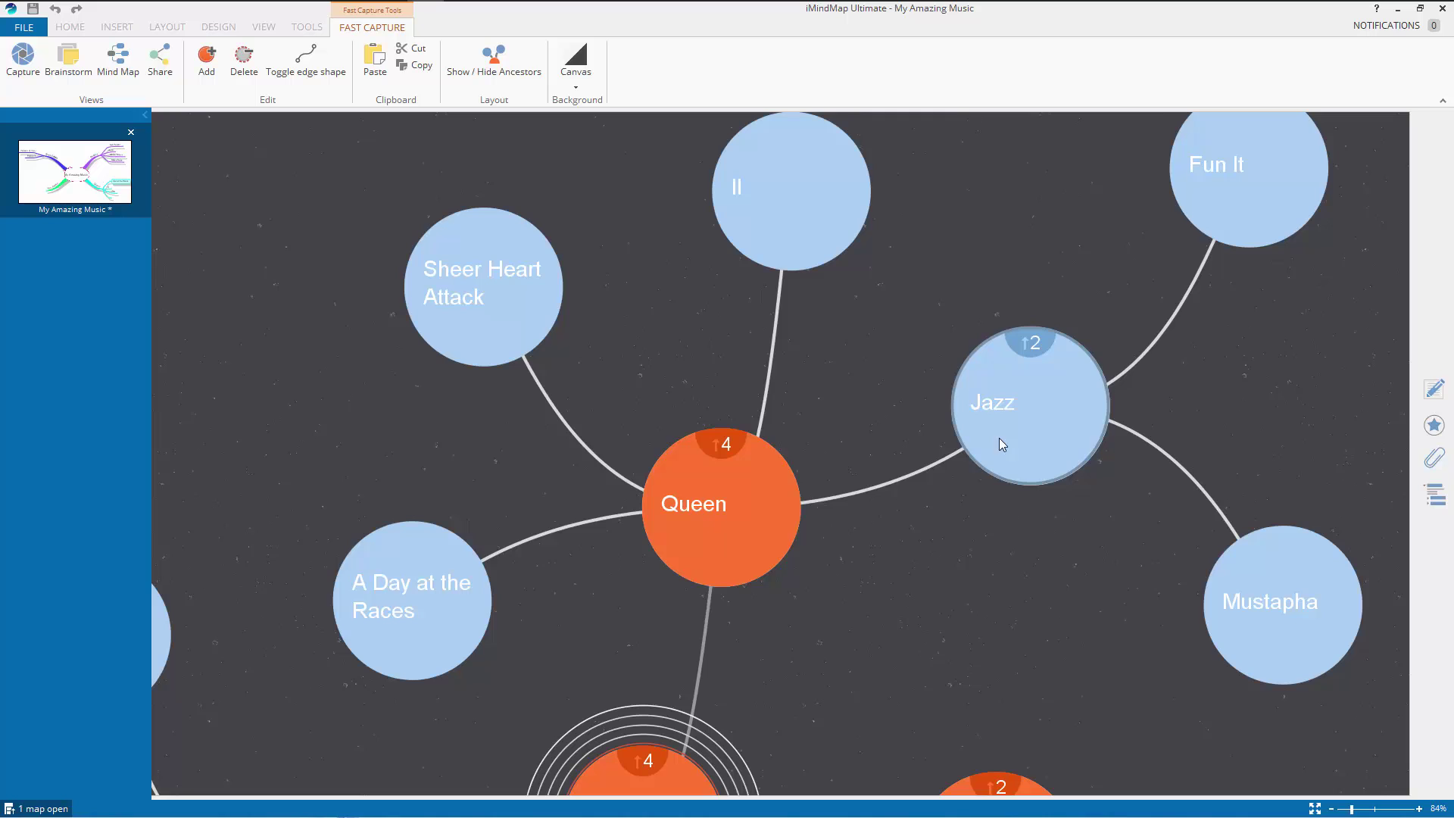
pyautogui.moveTo(985, 577); pyautogui.dragTo(726, 628)
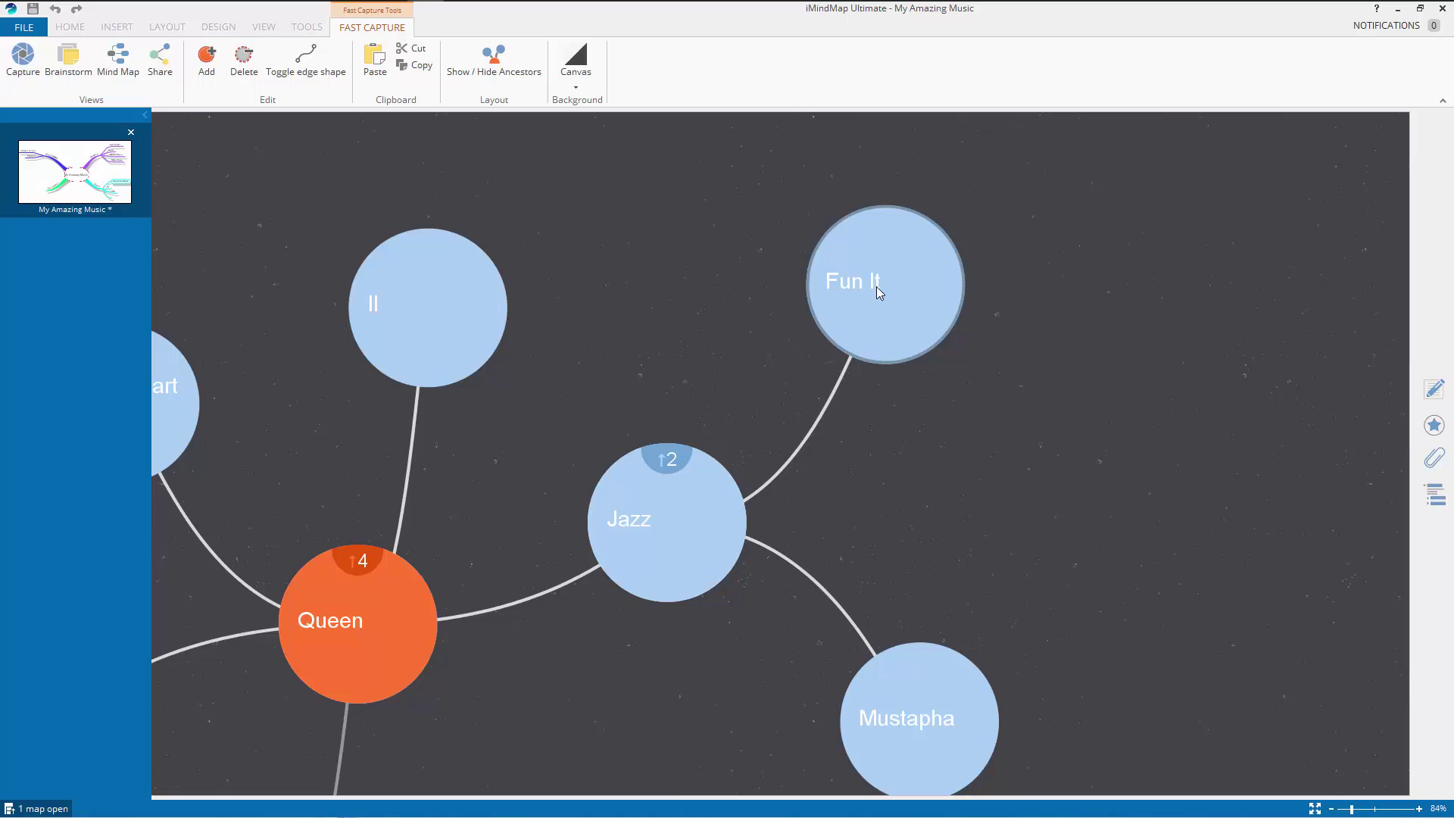
pyautogui.click(876, 287)
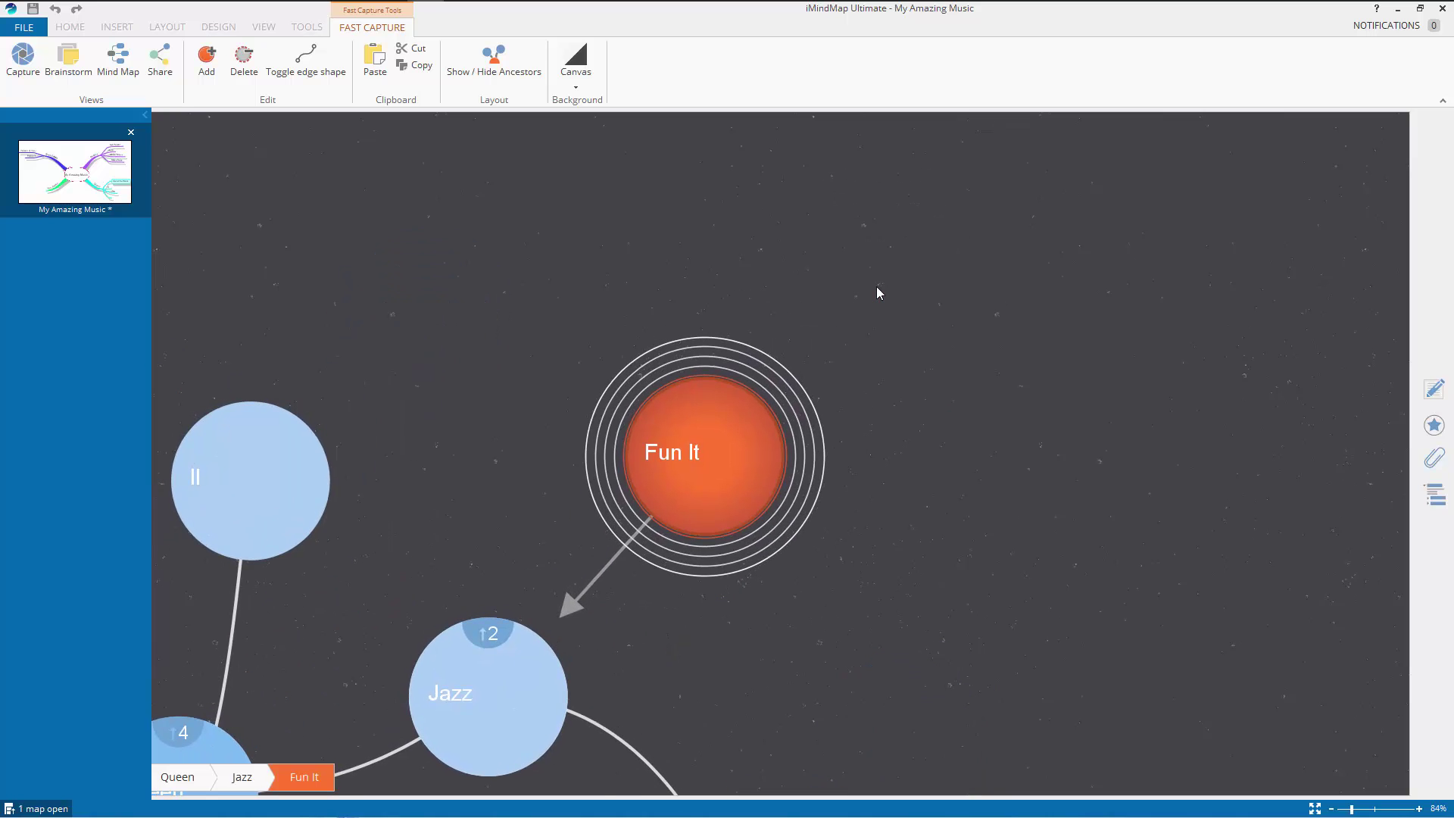
pyautogui.write('great')
pyautogui.press('Return')
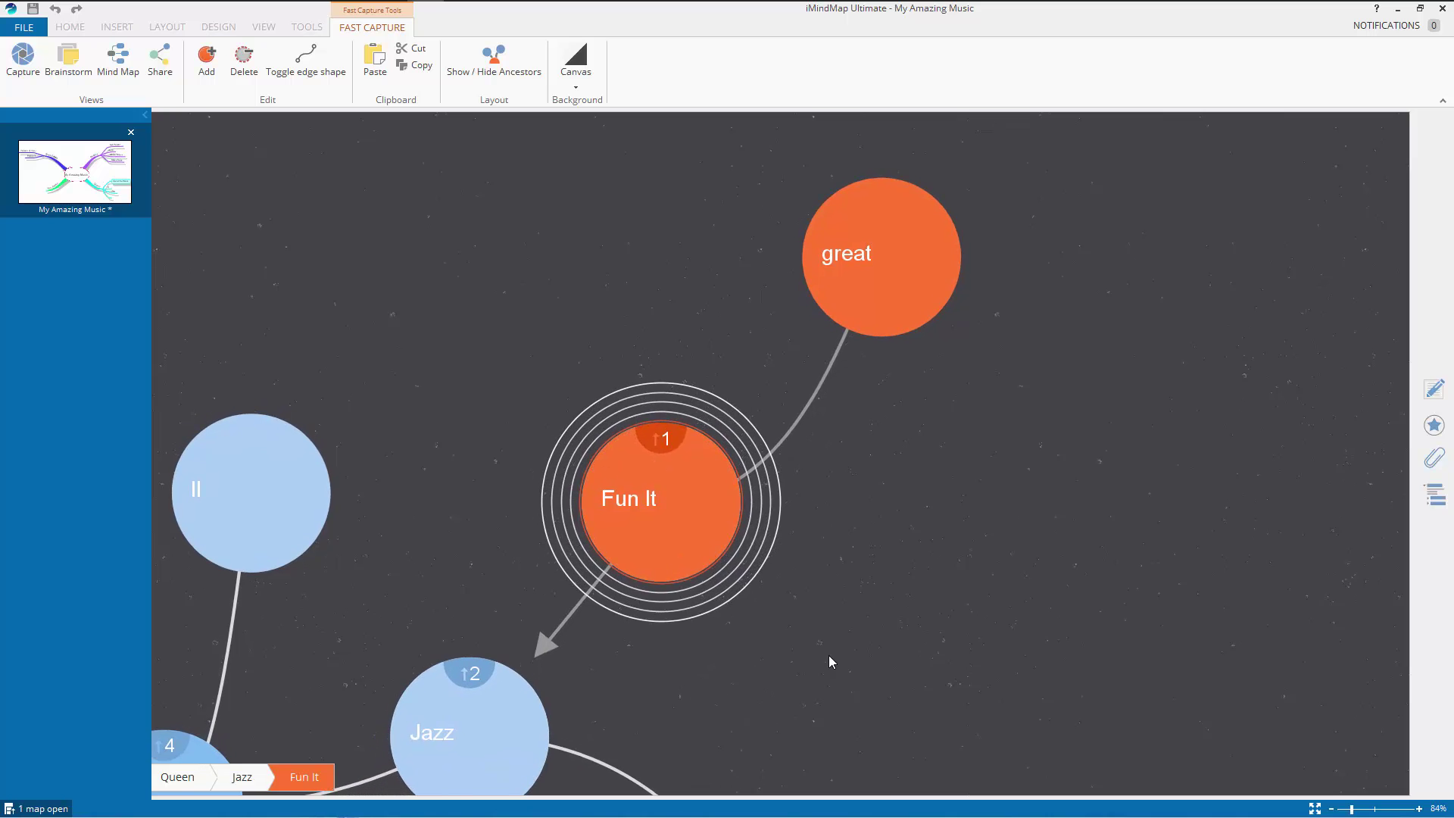
# - Look over the Queen, Beatles and Black Sabbath branches and fit the whole map in the view
pyautogui.moveTo(828, 661); pyautogui.dragTo(1096, 485)
pyautogui.moveTo(775, 666); pyautogui.dragTo(999, 476)
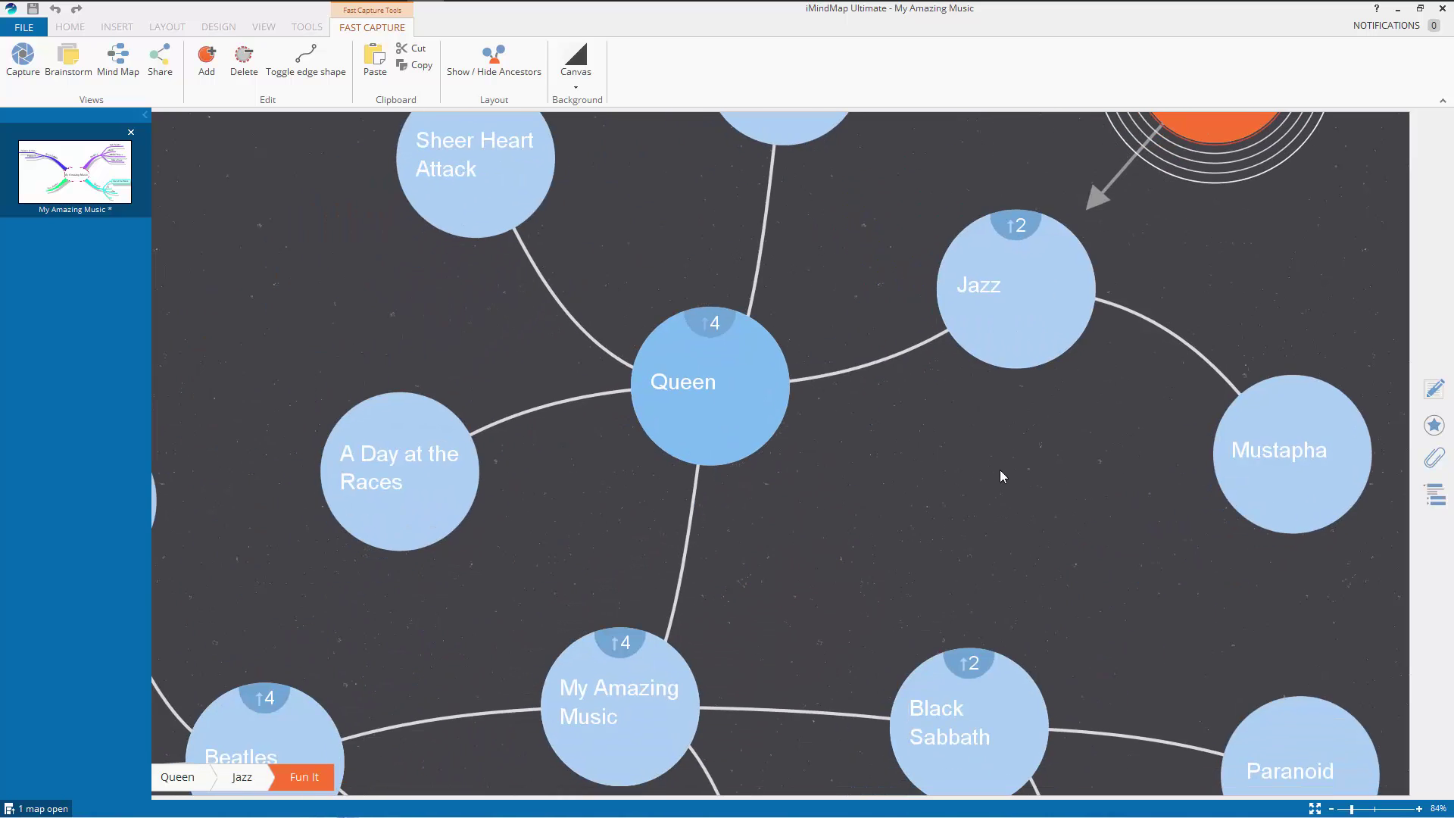
pyautogui.moveTo(801, 505); pyautogui.dragTo(894, 367)
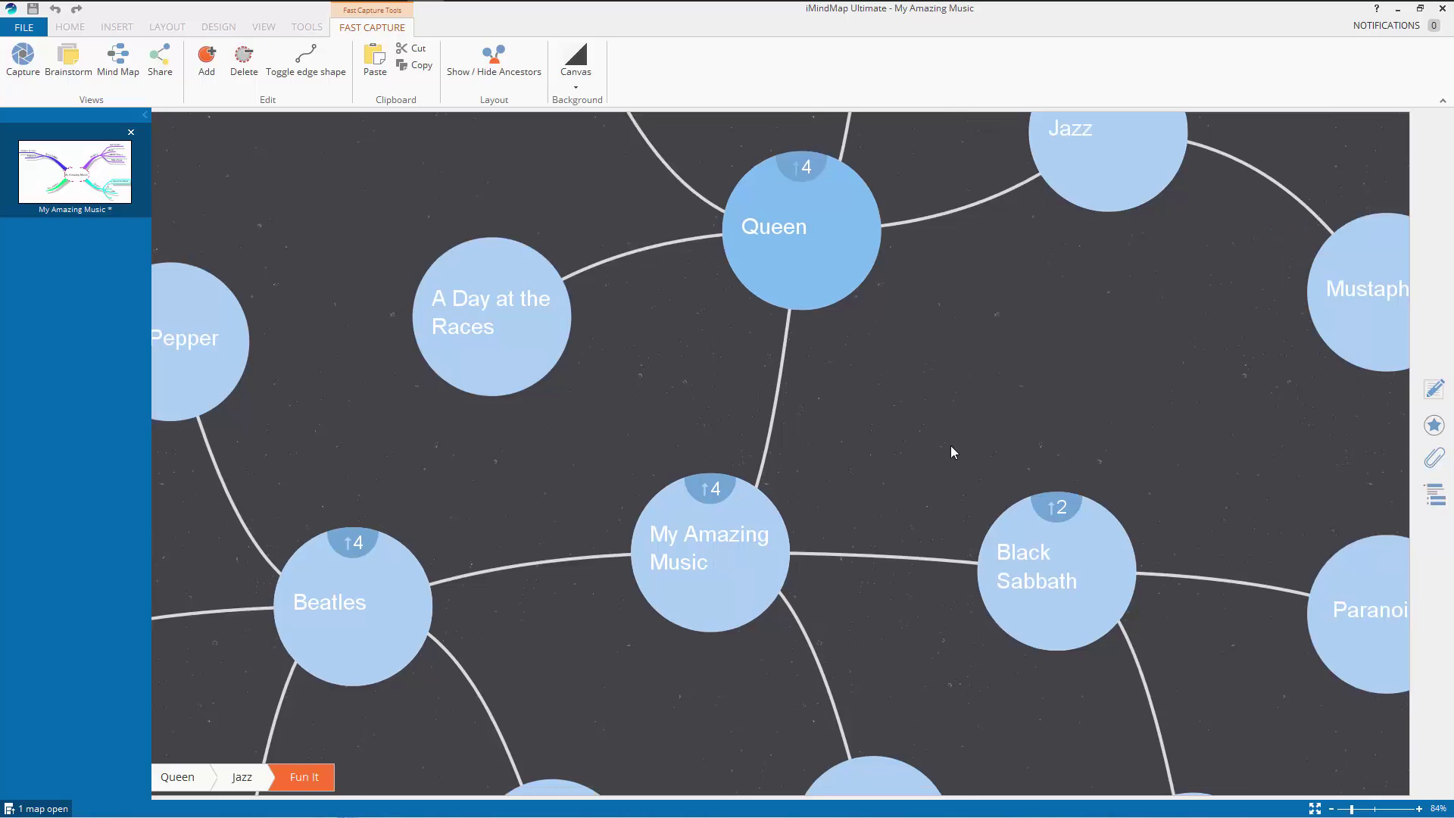
pyautogui.moveTo(952, 477); pyautogui.dragTo(1027, 265)
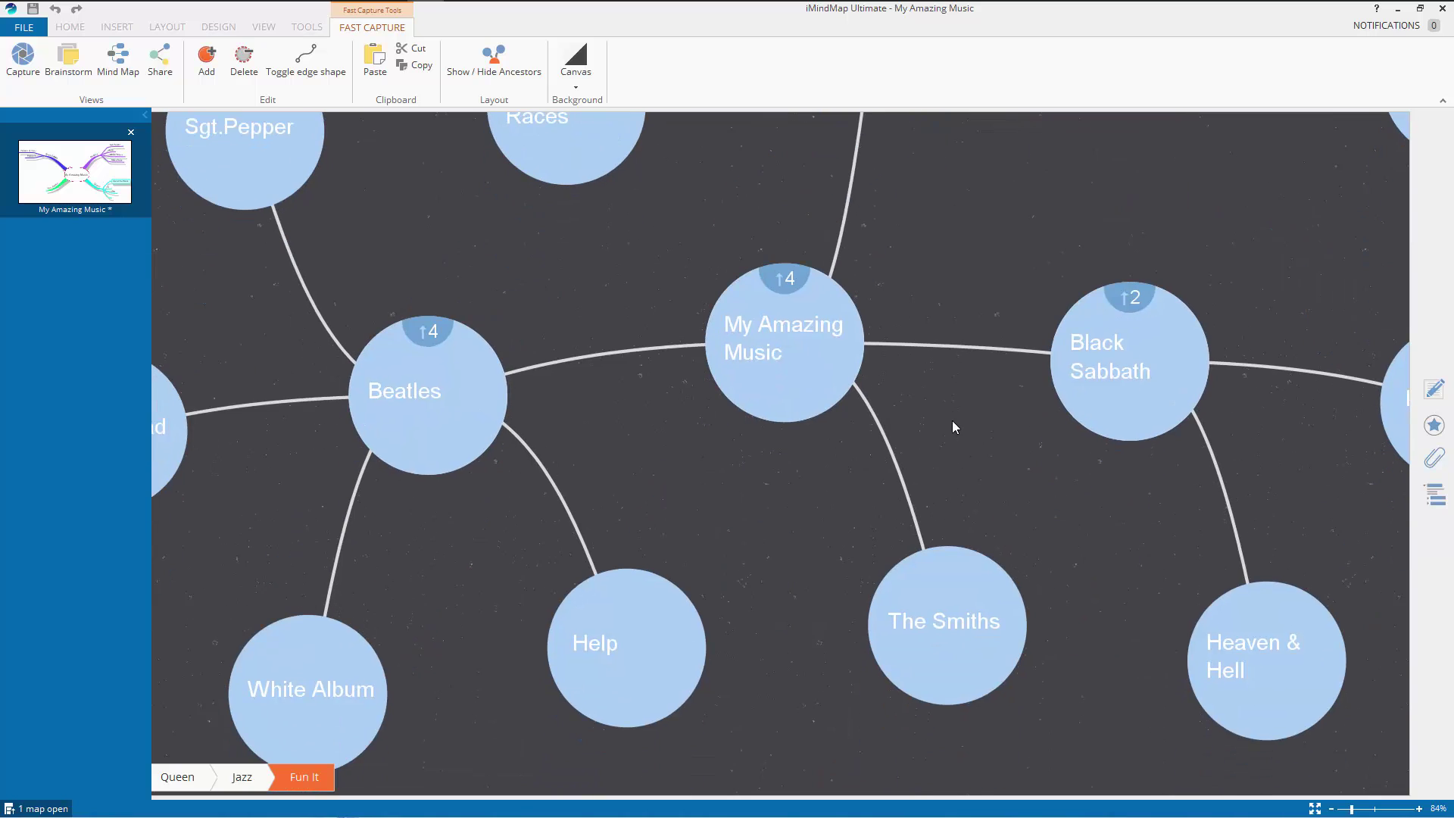
pyautogui.click(1316, 810)
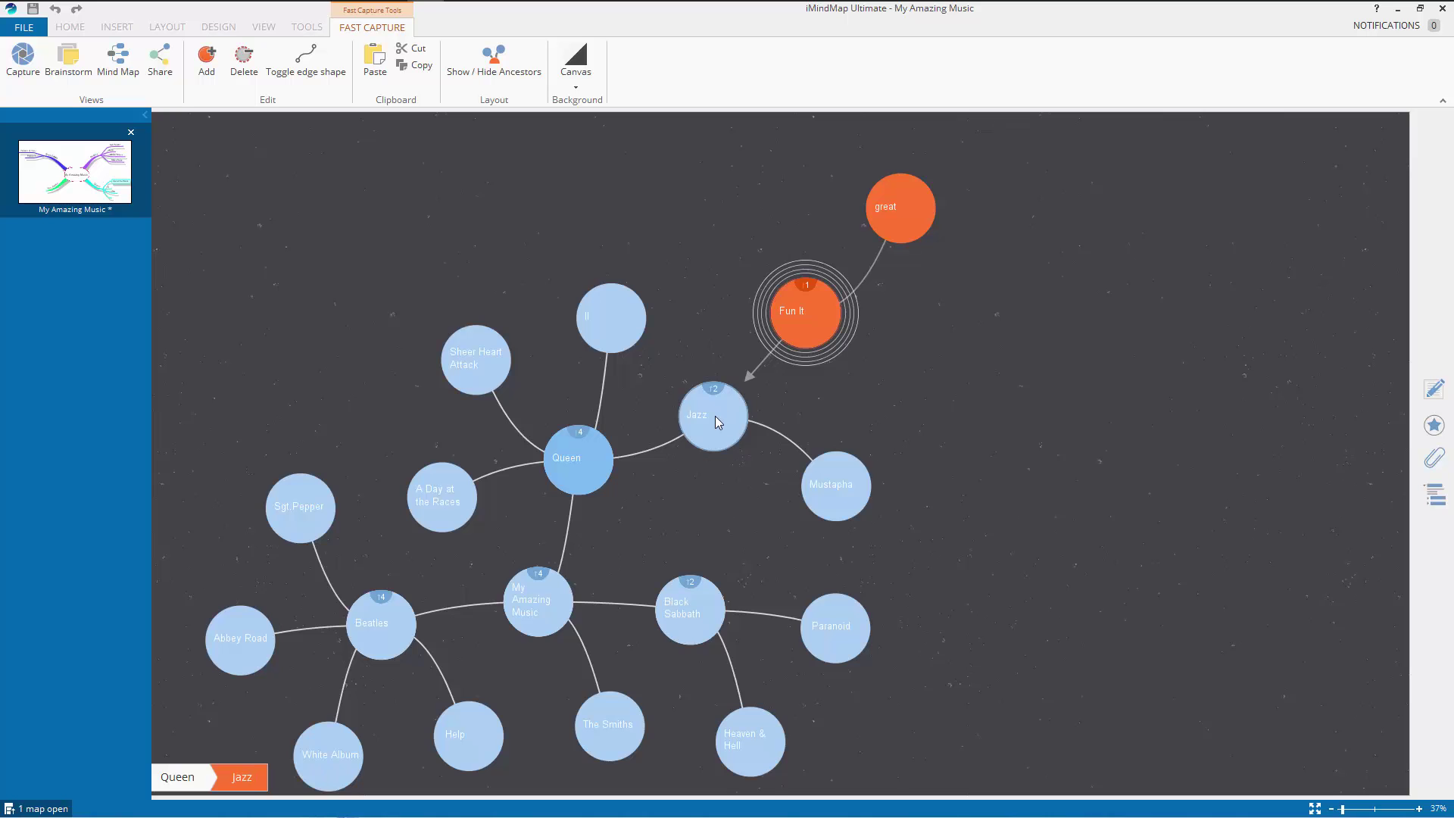
# - Focus the Jazz, II and Black Sabbath ideas in turn, and return to the central My Amazing Music idea
pyautogui.click(716, 414)
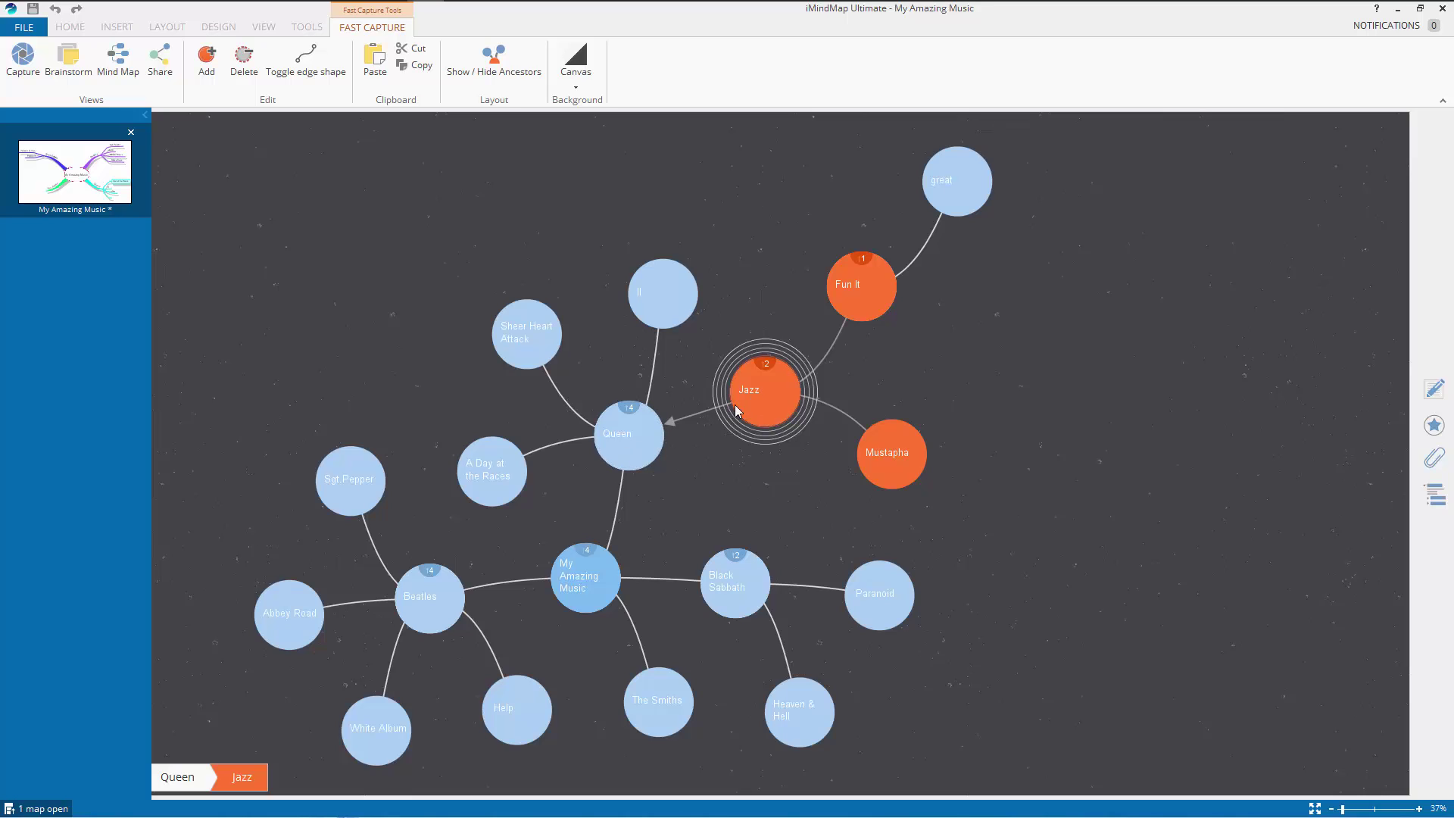
pyautogui.moveTo(709, 471); pyautogui.dragTo(712, 499)
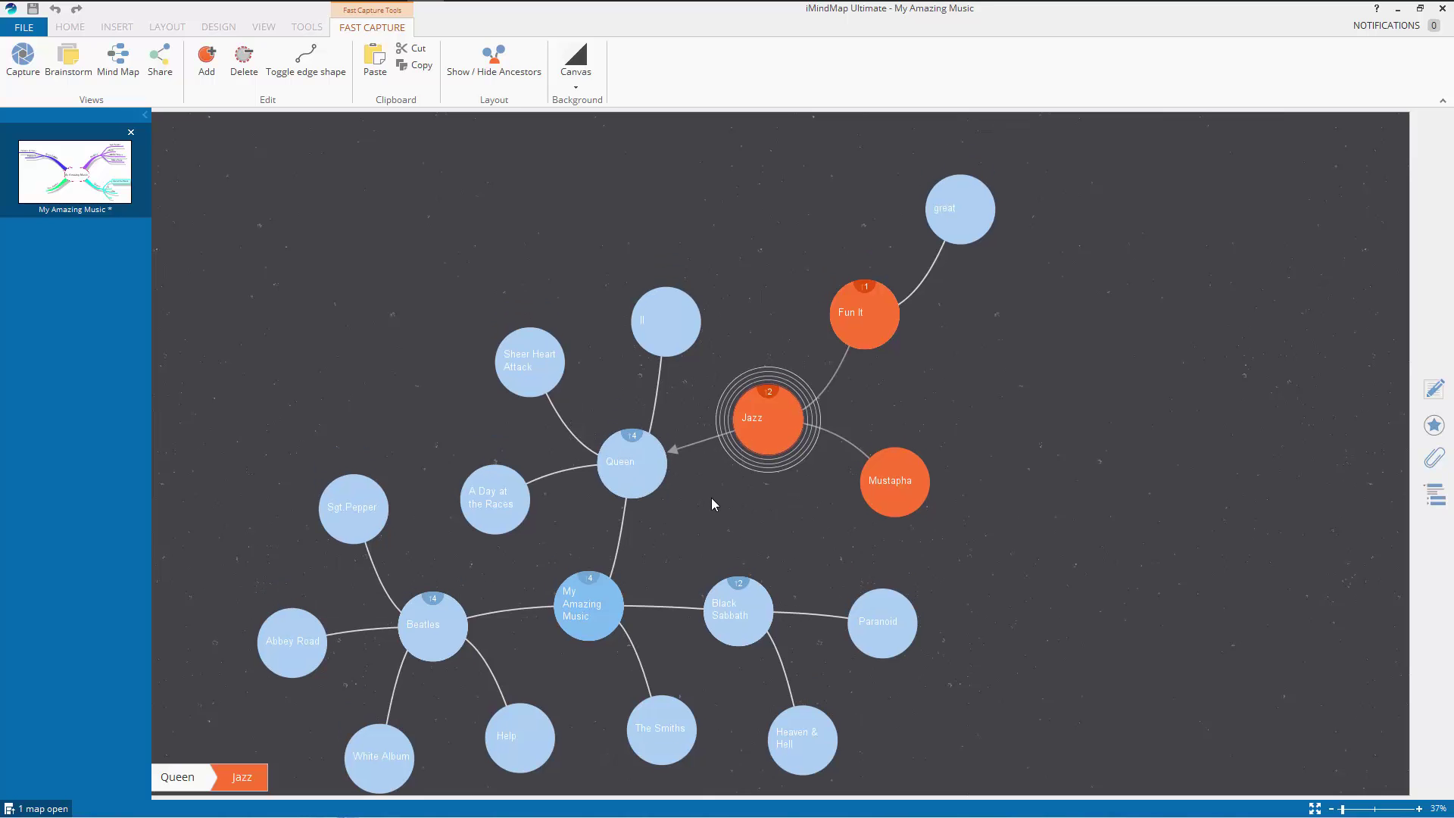
pyautogui.click(665, 331)
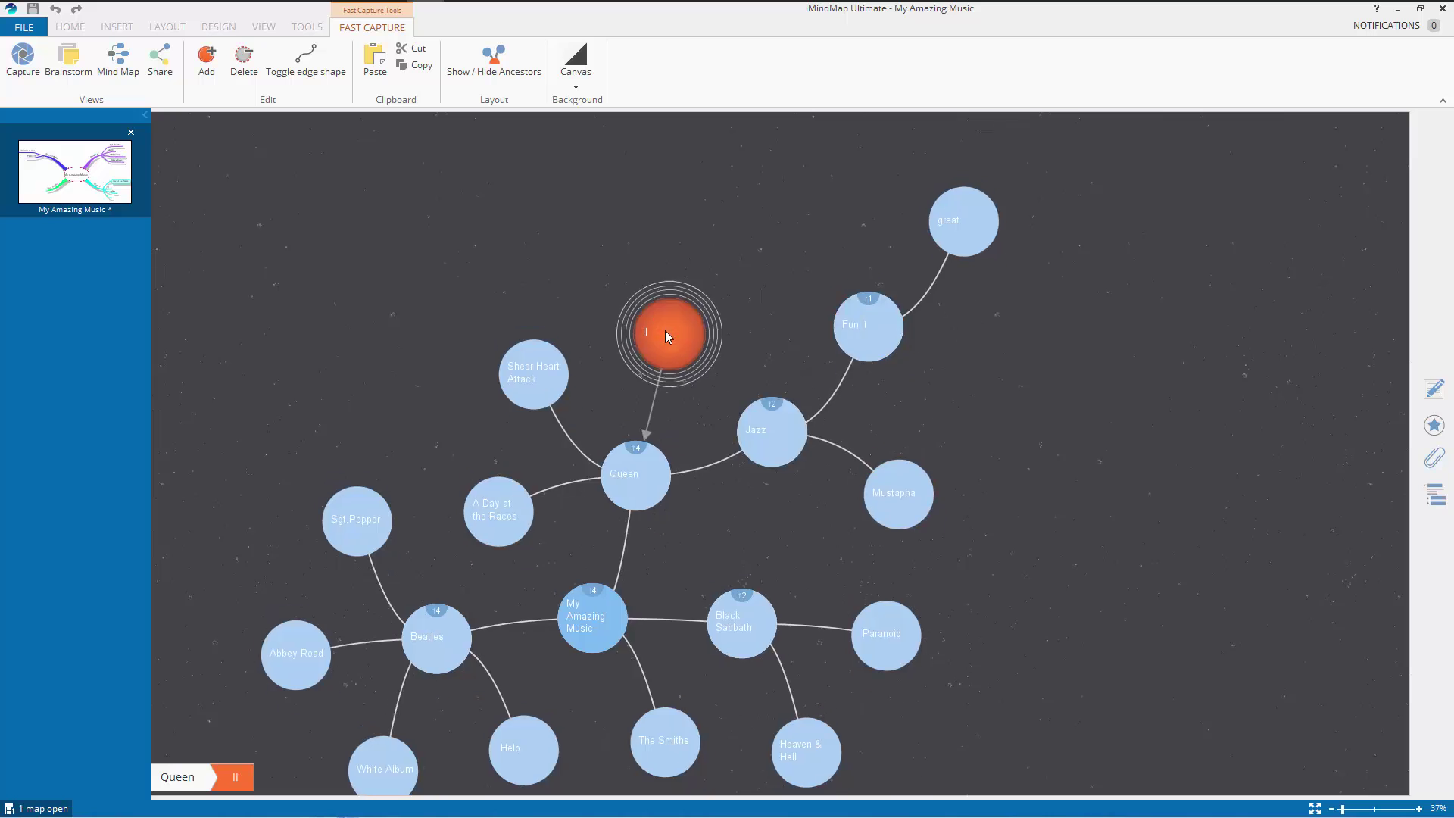
pyautogui.moveTo(824, 371); pyautogui.dragTo(844, 162)
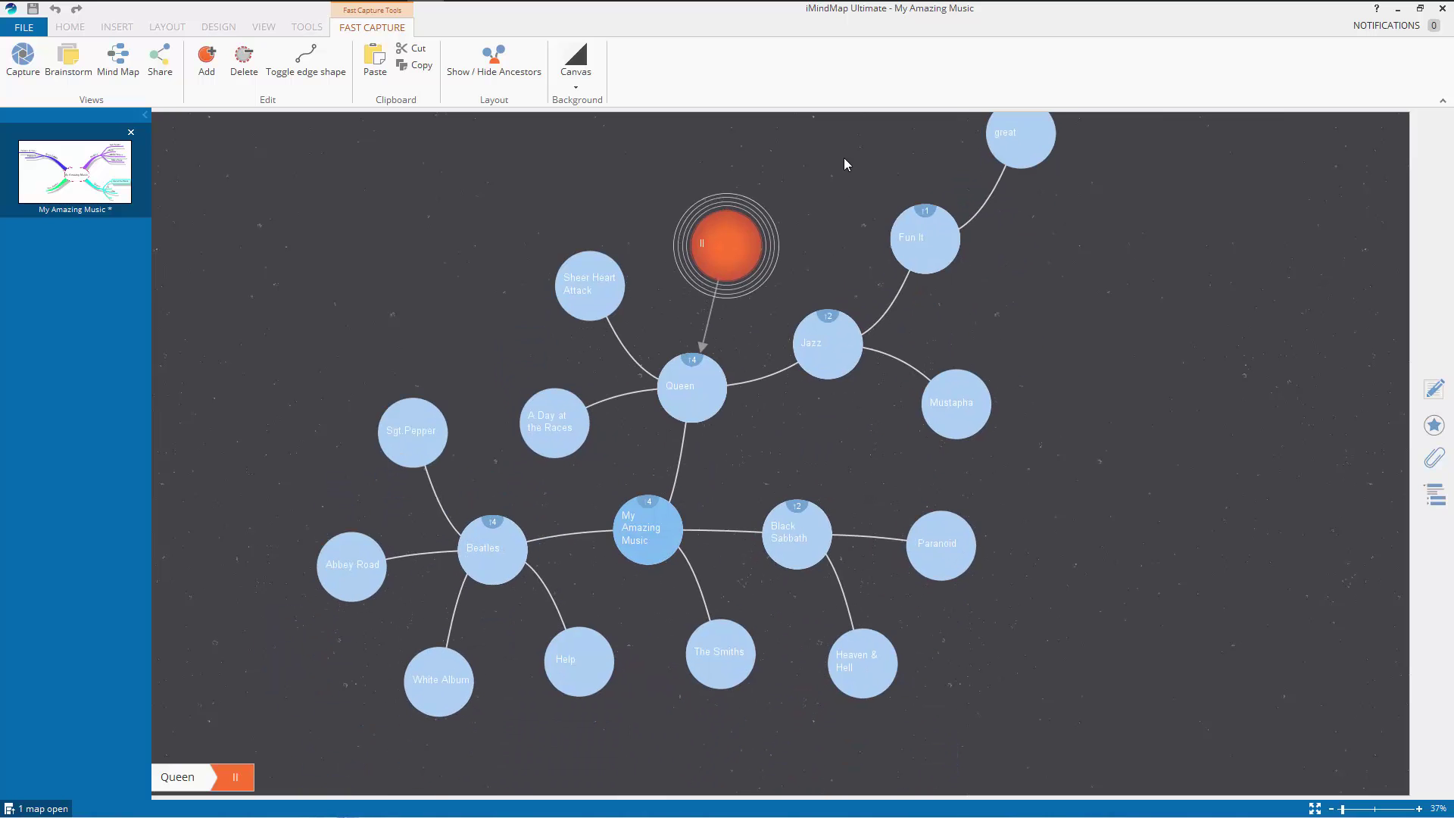
pyautogui.click(794, 533)
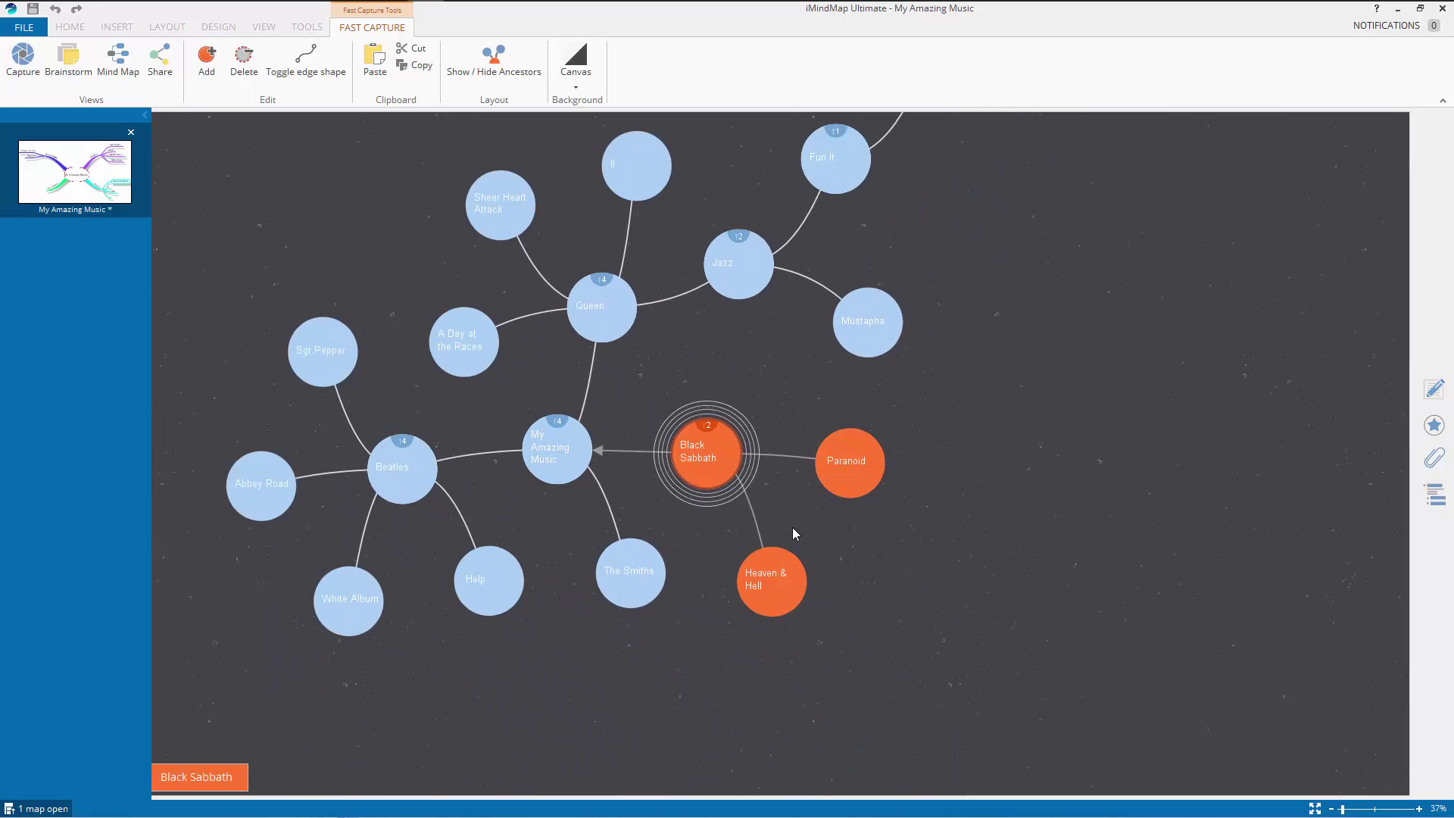
pyautogui.click(560, 443)
pyautogui.moveTo(650, 690); pyautogui.dragTo(623, 658)
pyautogui.moveTo(1089, 500); pyautogui.dragTo(1015, 558)
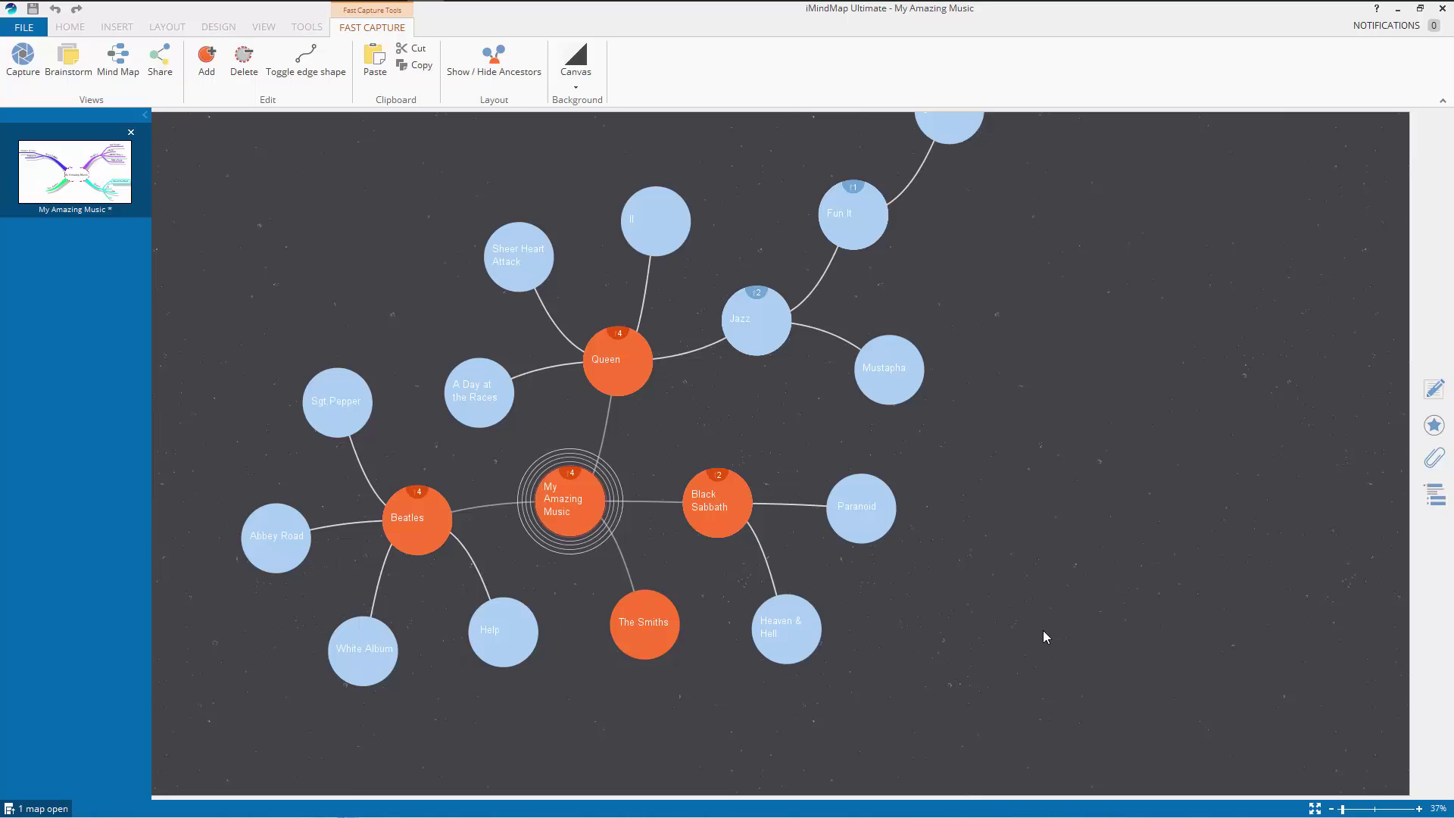
# - Hide the ancestors and browse from the Beatles idea through My Amazing Music to Black Sabbath
pyautogui.click(492, 73)
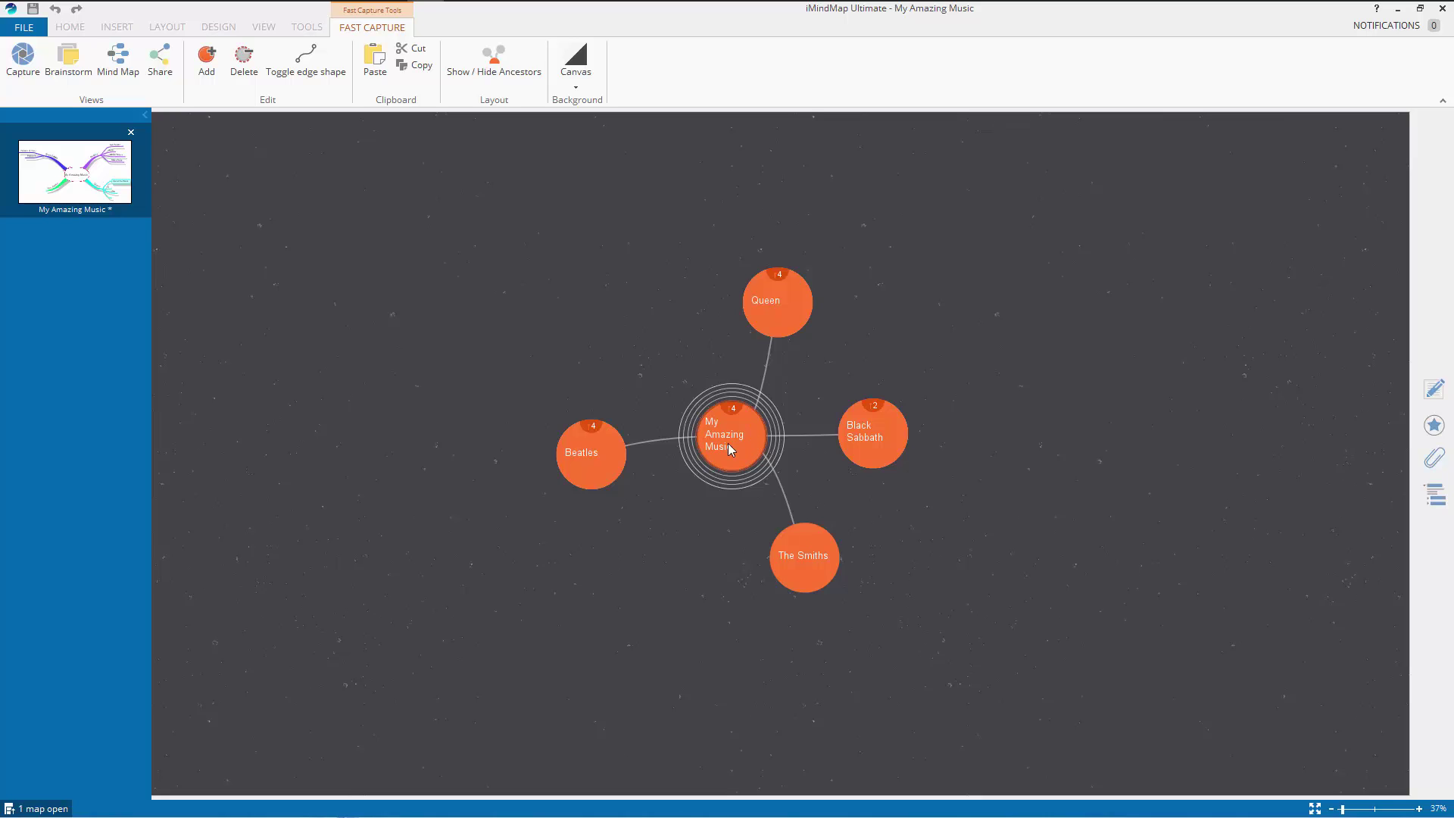
pyautogui.click(592, 458)
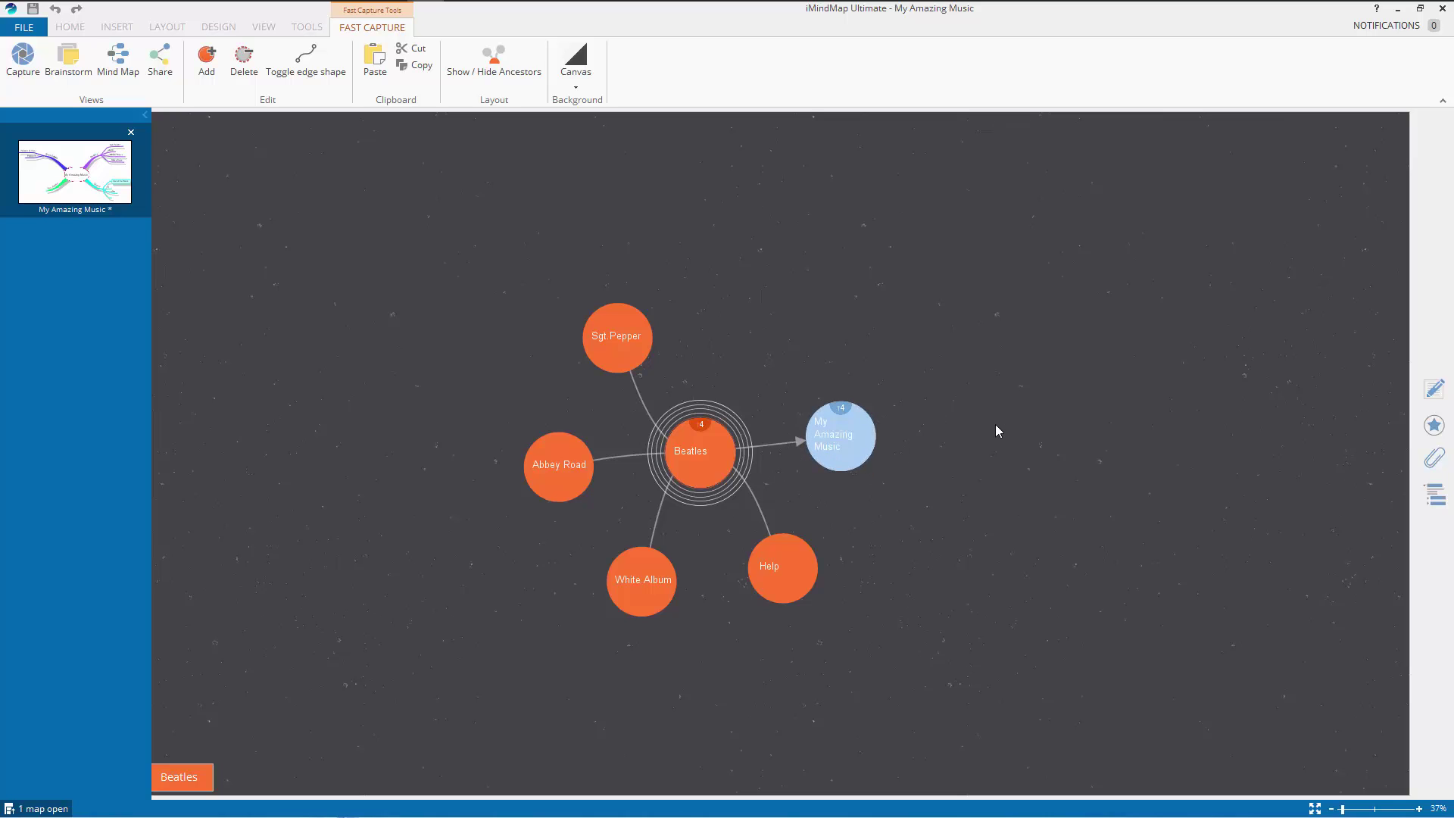
pyautogui.scroll(1, 991, 426)
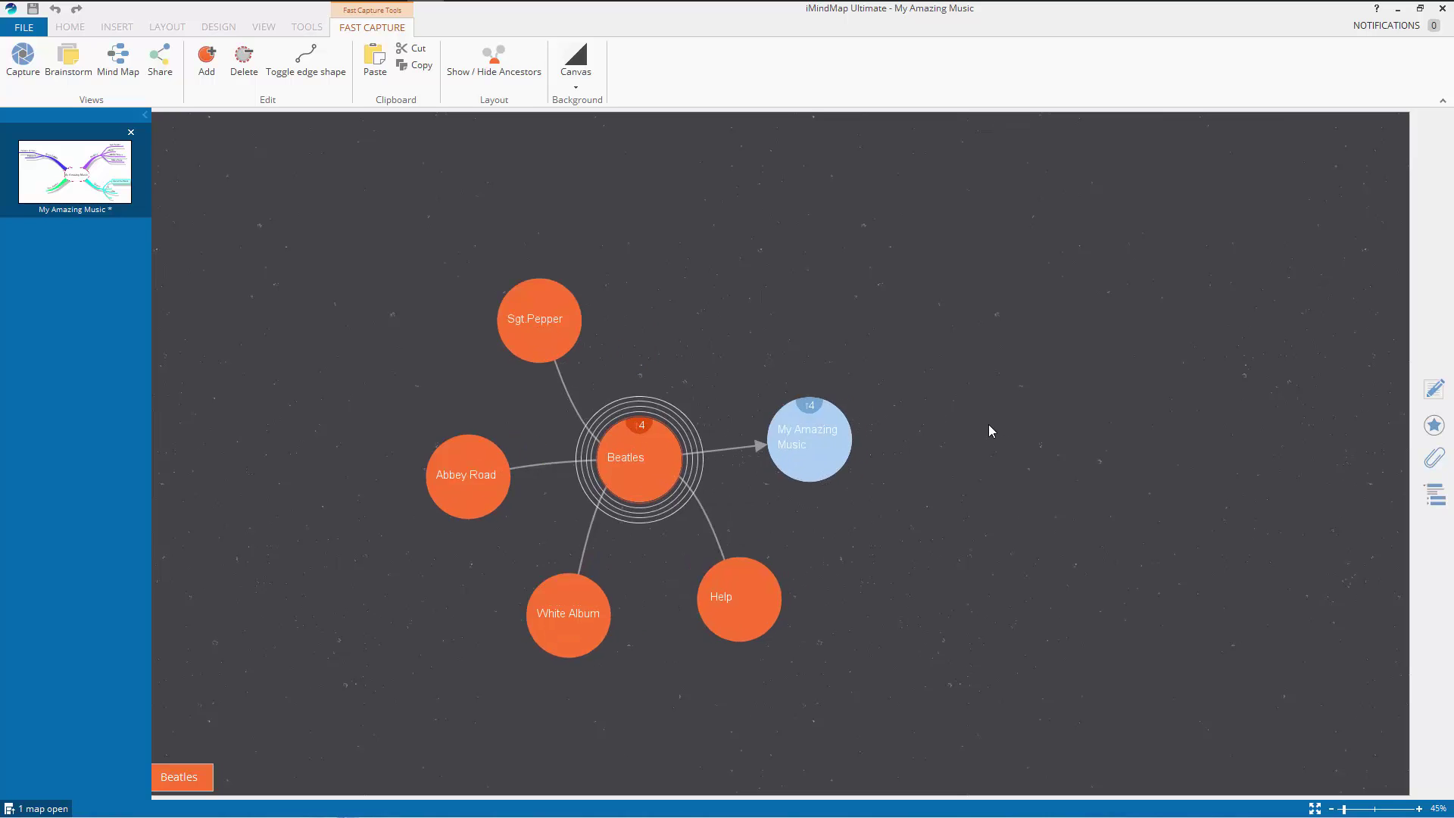
pyautogui.click(828, 445)
pyautogui.click(863, 442)
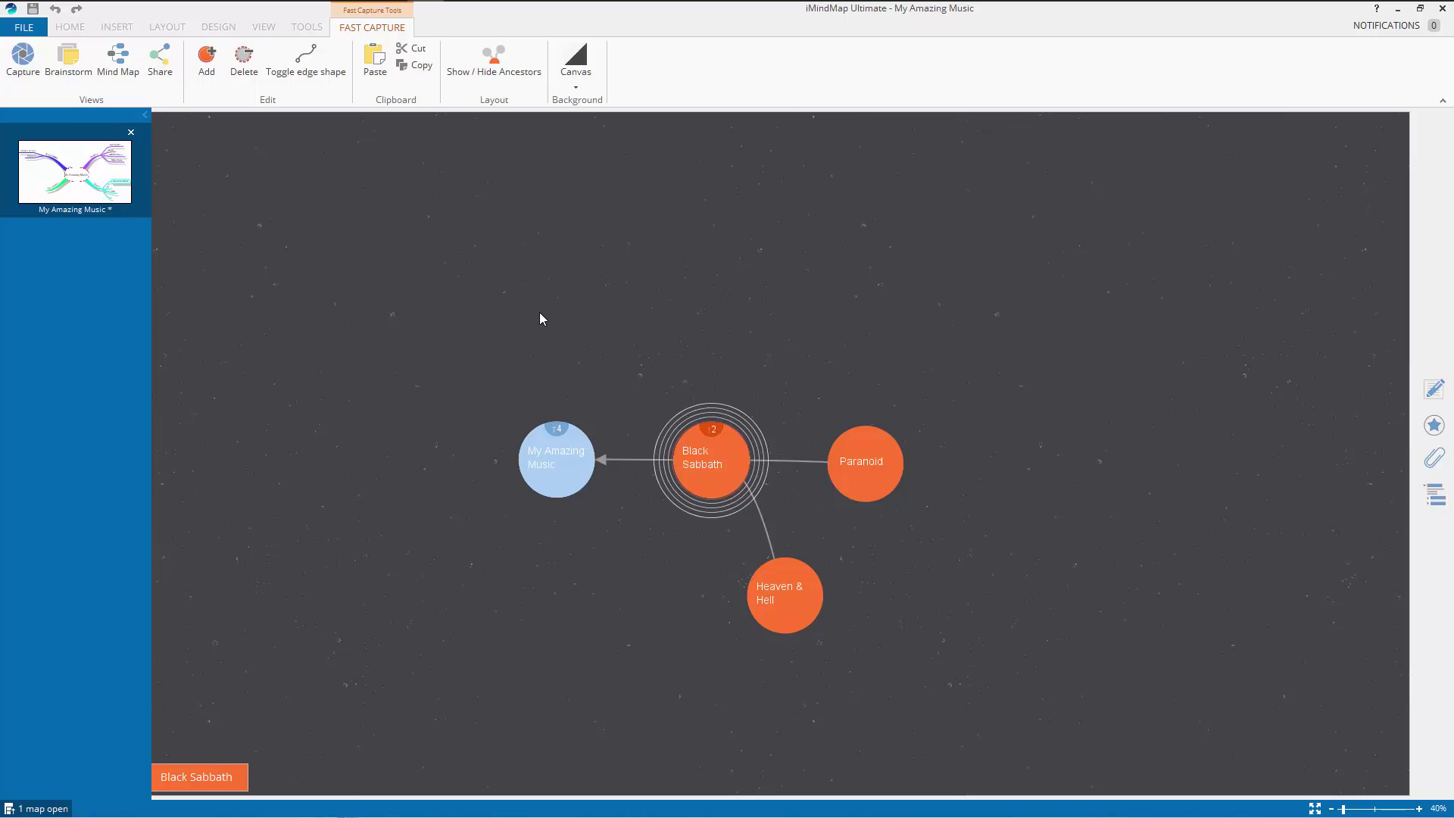
# - Show the ancestors again and navigate from My Amazing Music through Queen to Jazz
pyautogui.click(483, 73)
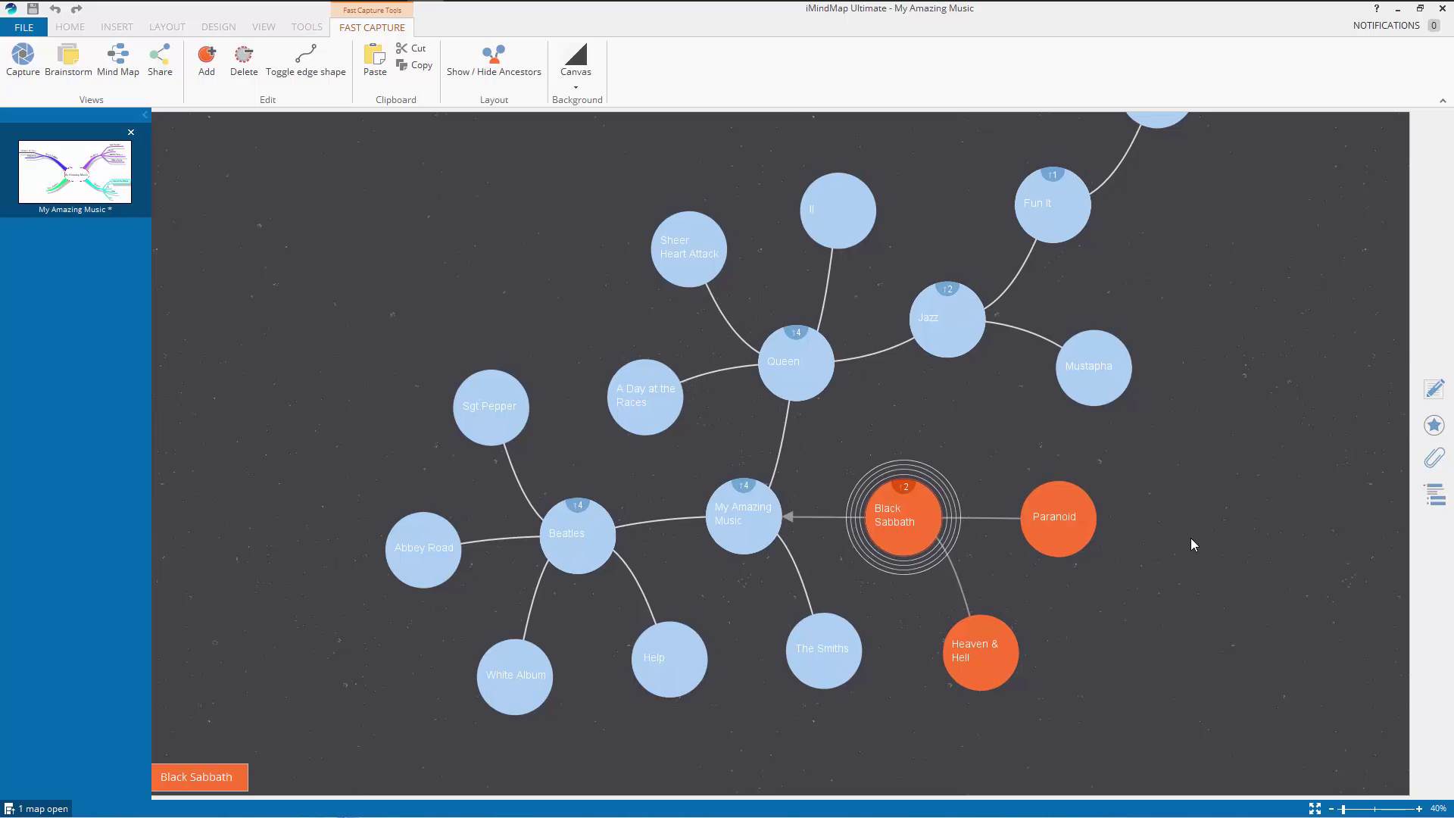
pyautogui.click(730, 522)
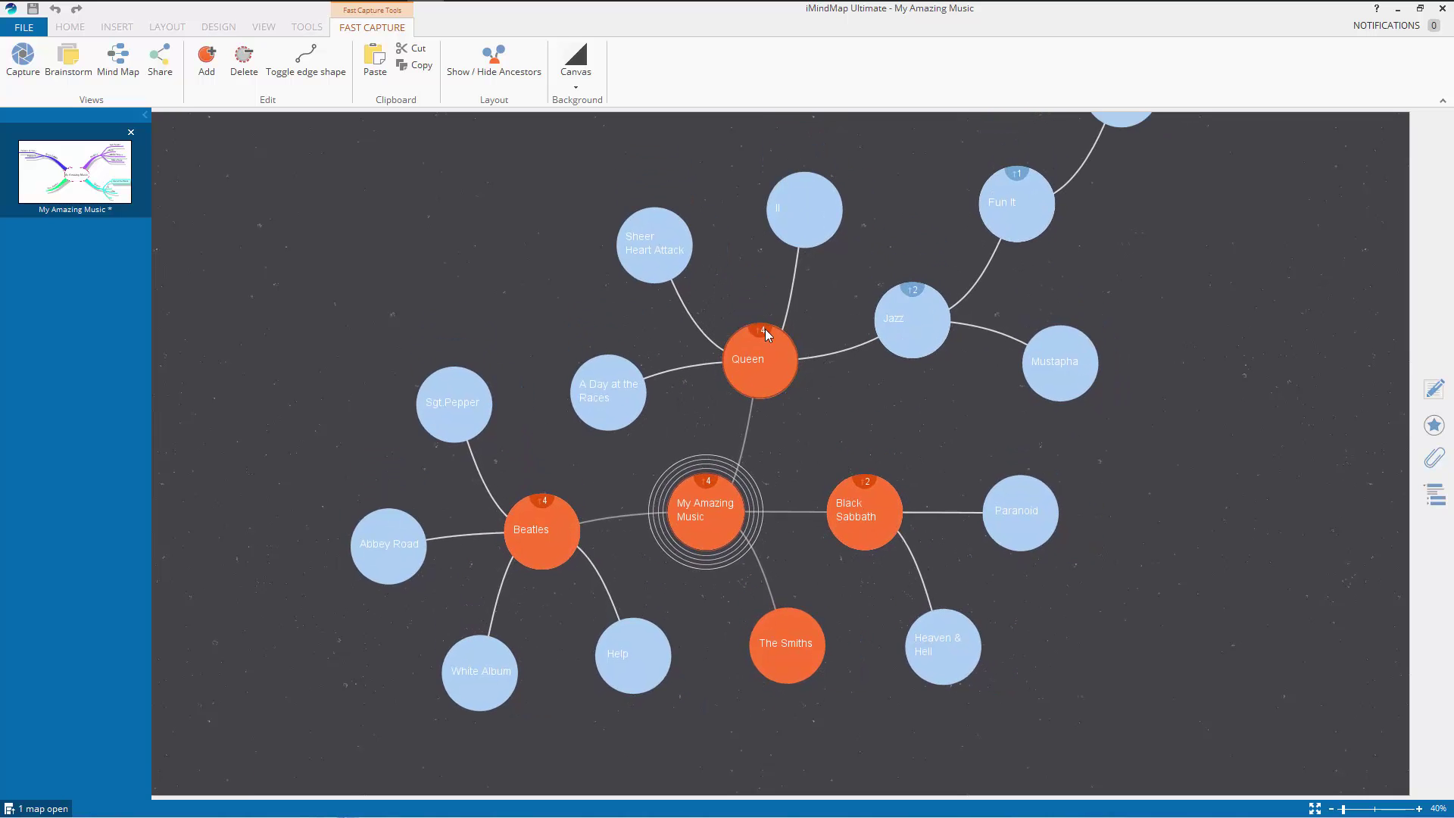
pyautogui.click(753, 354)
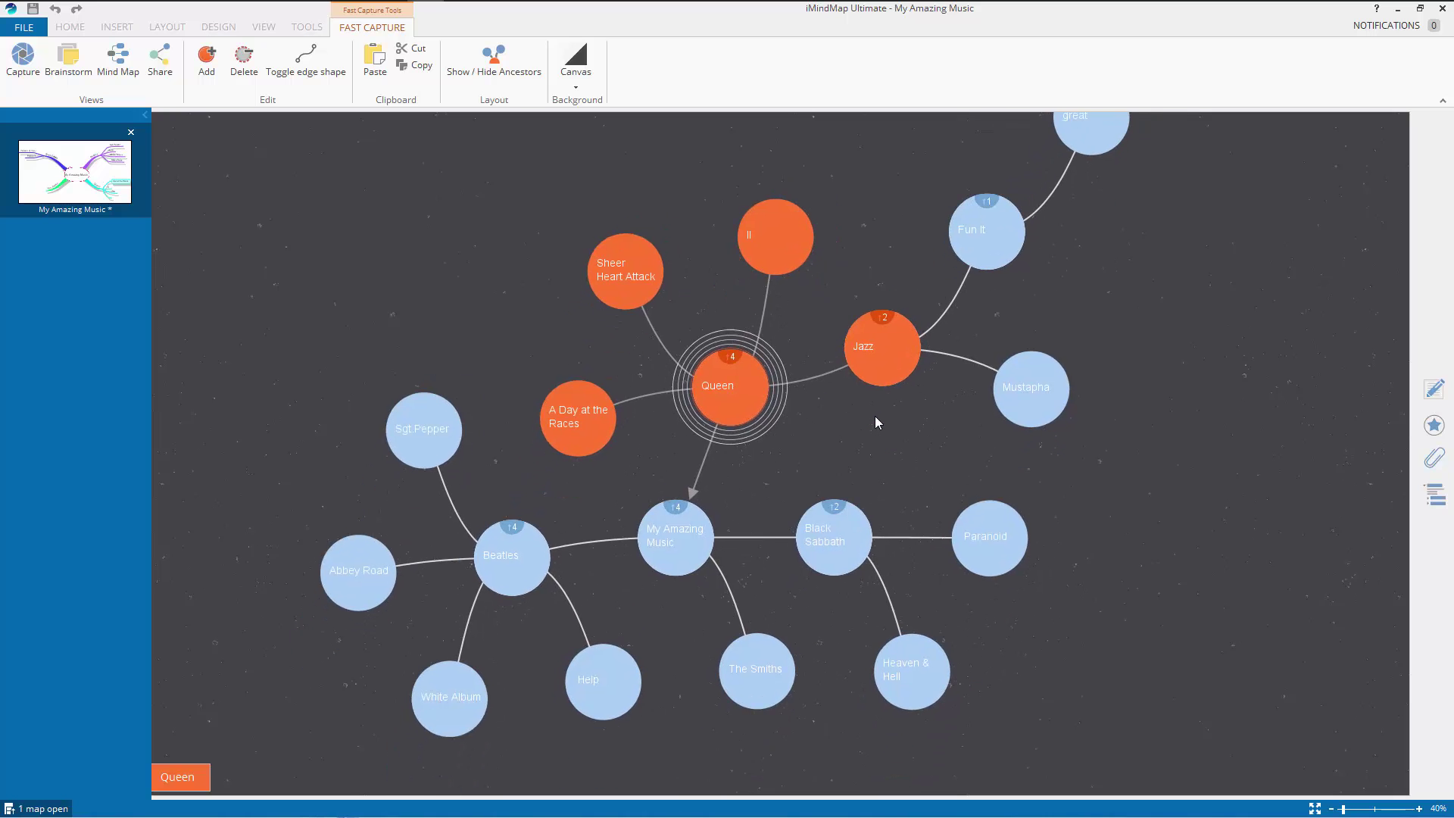
pyautogui.click(882, 344)
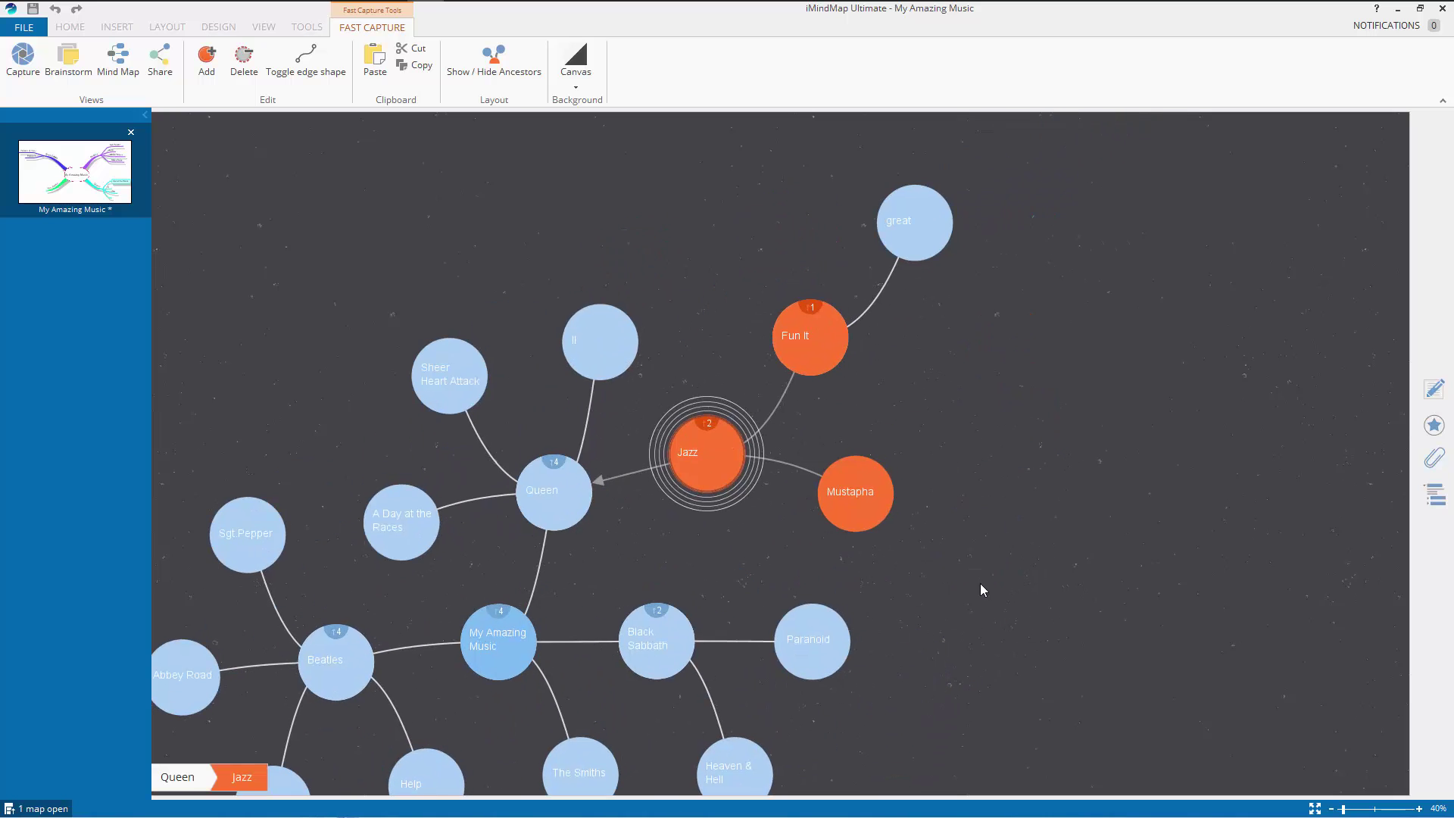
pyautogui.moveTo(1005, 637); pyautogui.dragTo(1185, 519)
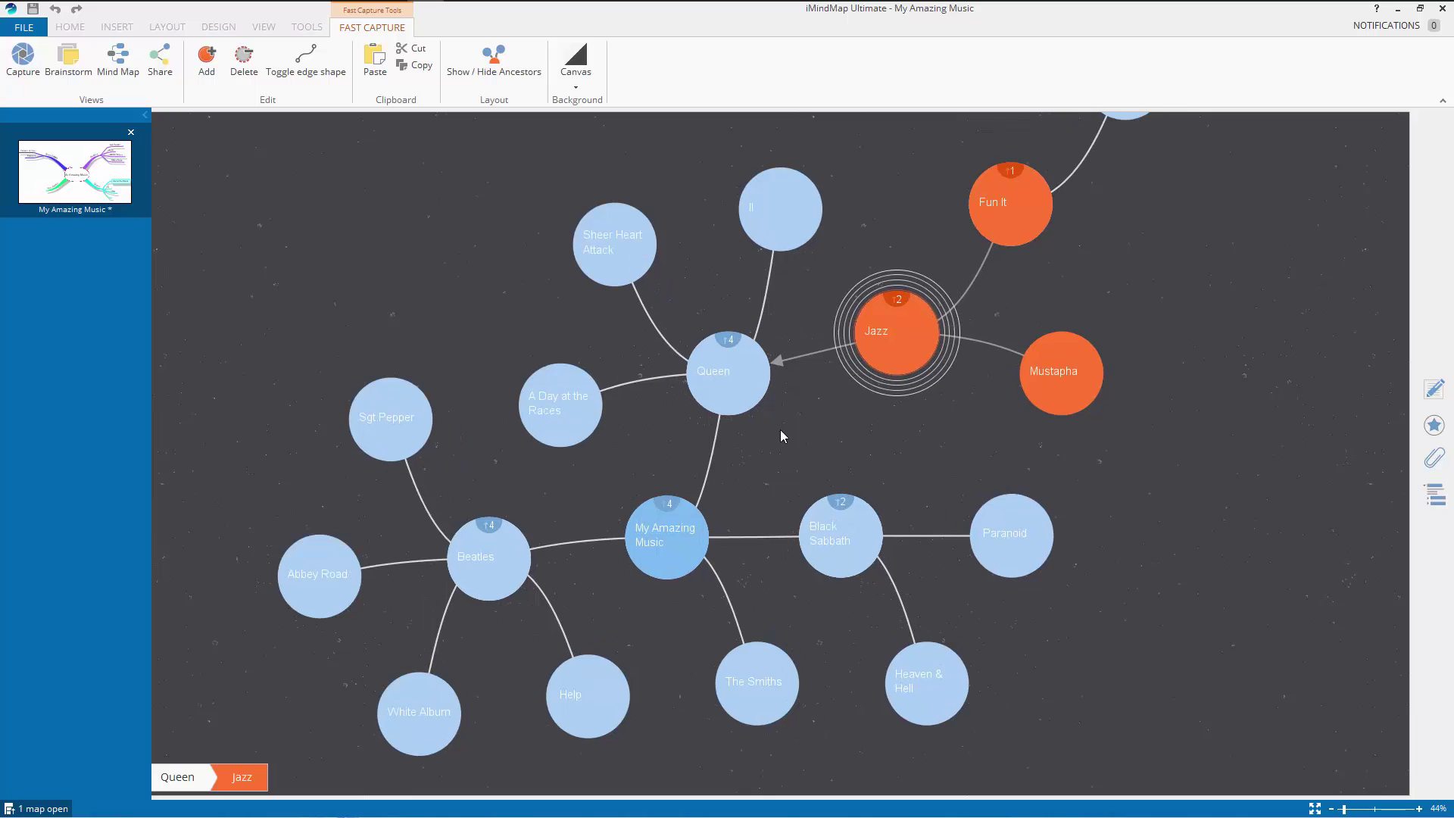
# - Navigate from Jazz through Fun It to the great idea and hide its ancestors
pyautogui.scroll(2, 773, 457)
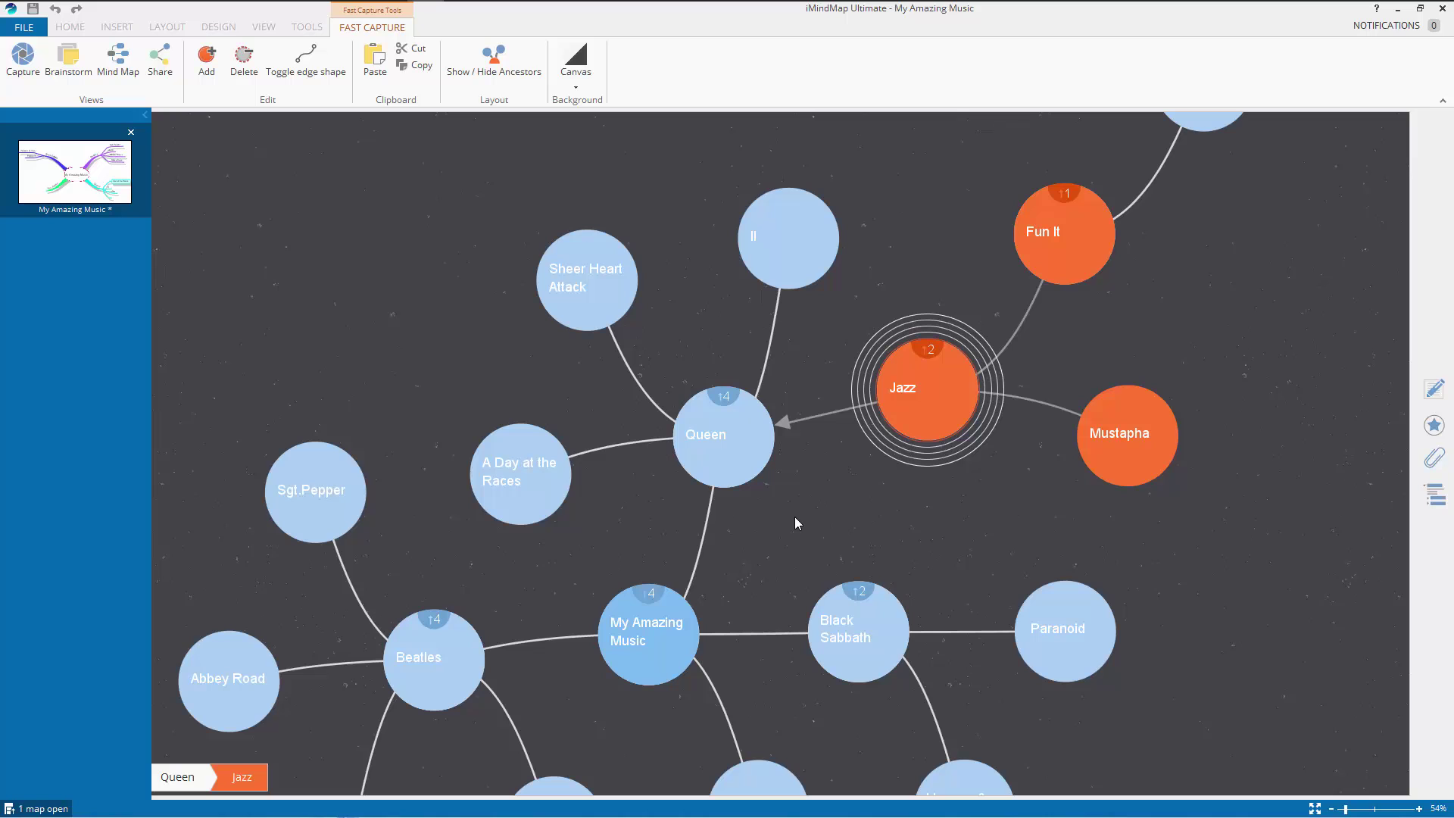
pyautogui.moveTo(794, 517); pyautogui.dragTo(737, 546)
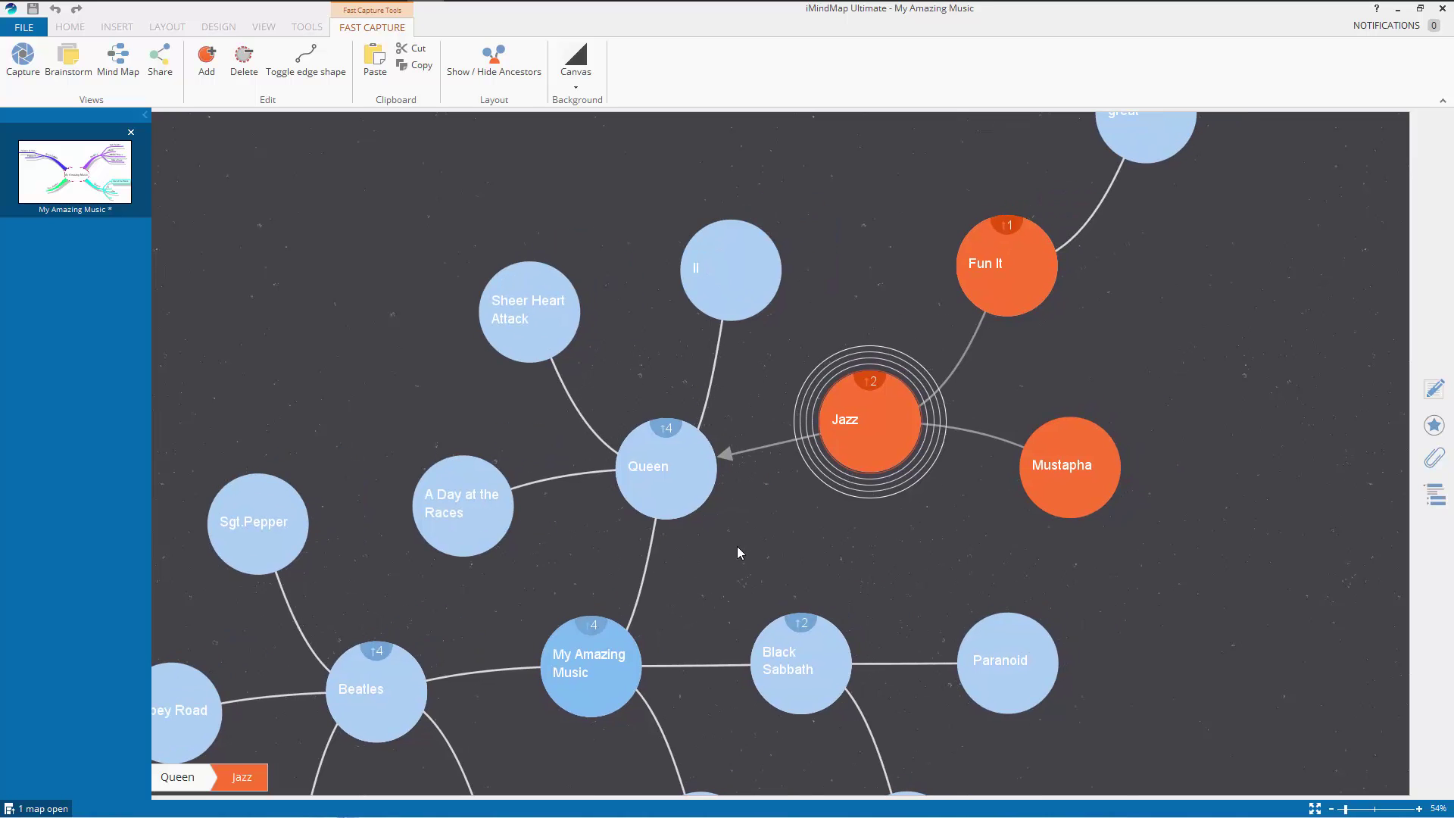
pyautogui.click(1005, 285)
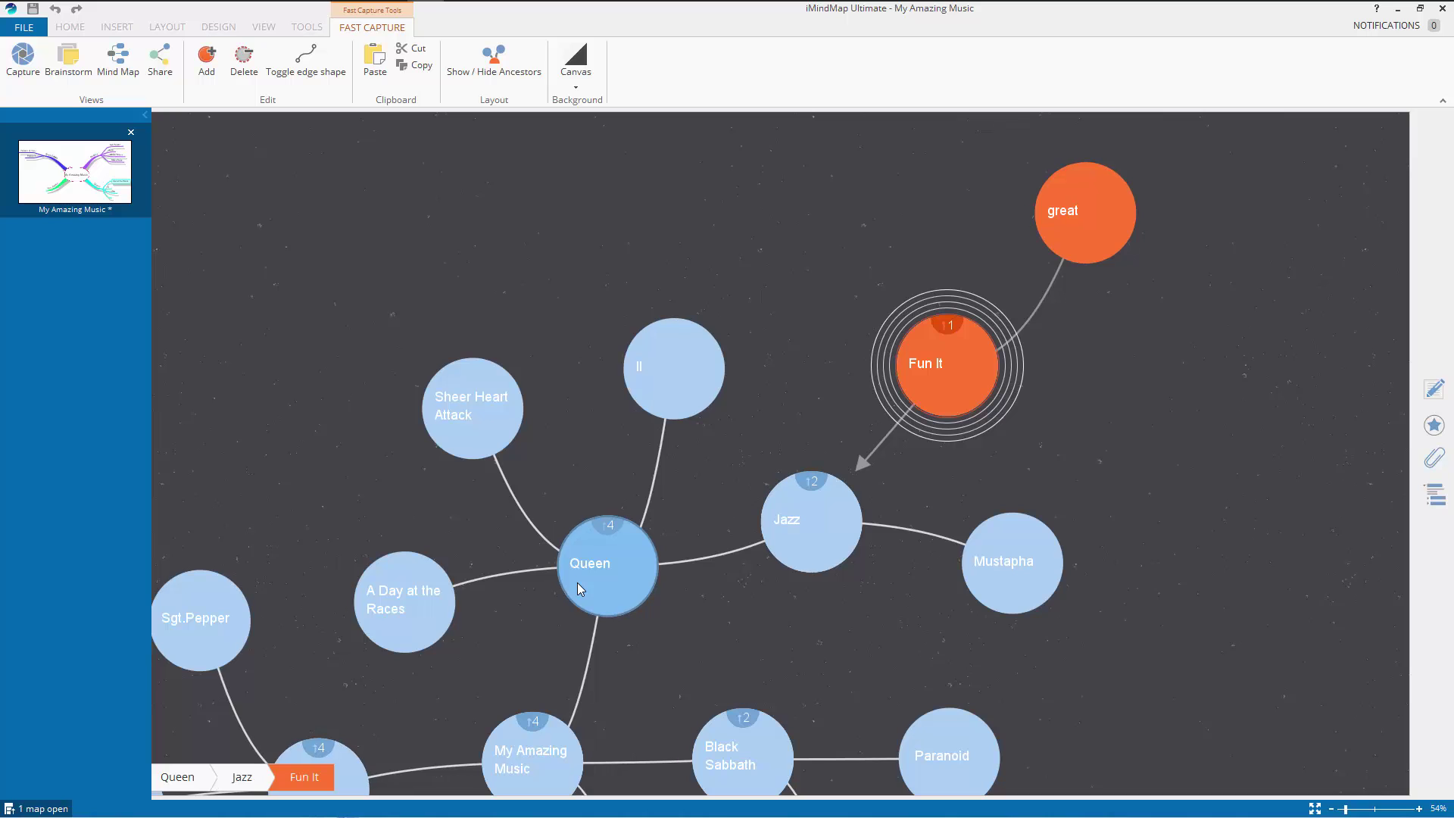
pyautogui.click(1081, 217)
pyautogui.moveTo(1005, 513); pyautogui.dragTo(1215, 352)
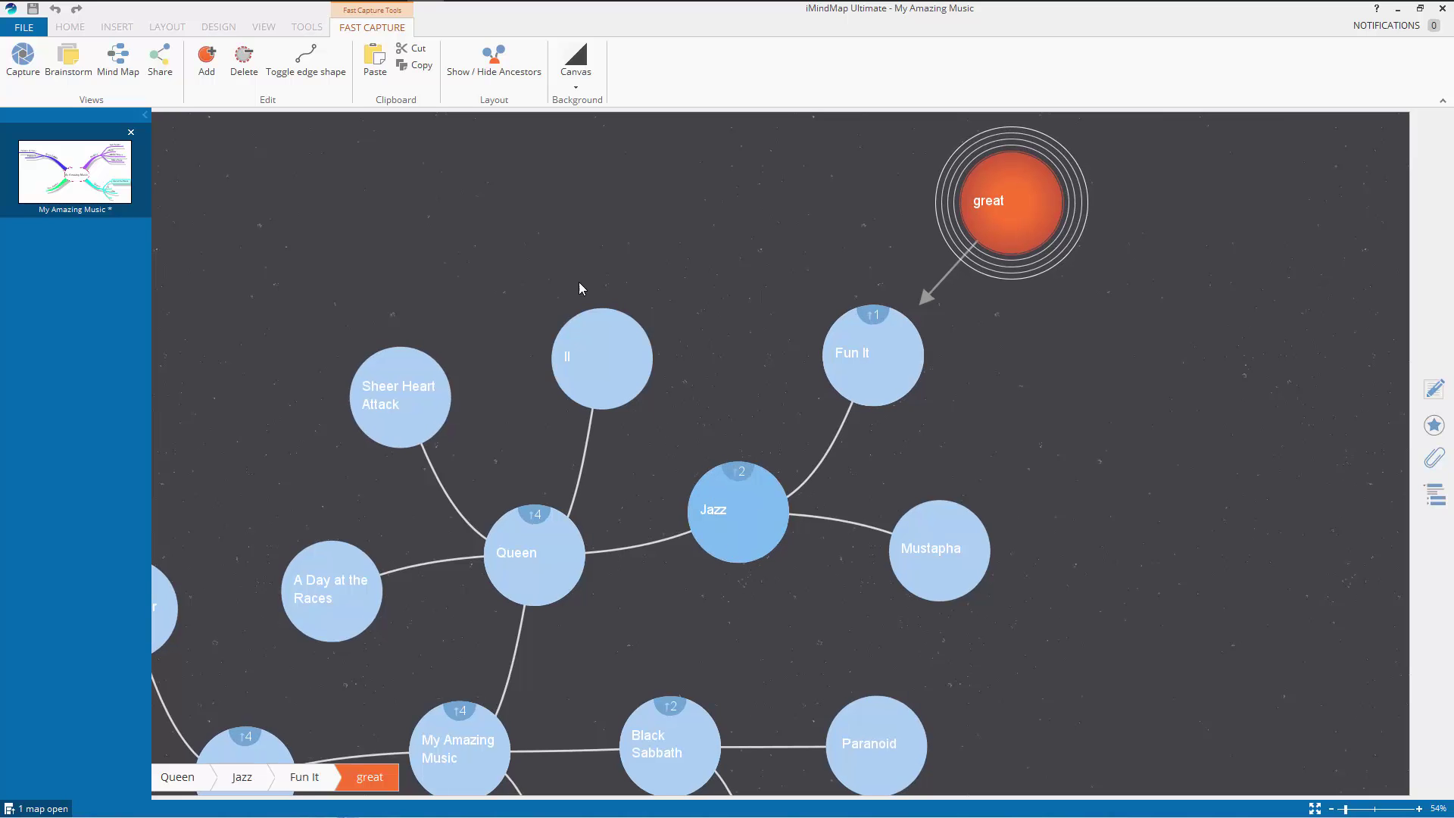
pyautogui.click(472, 68)
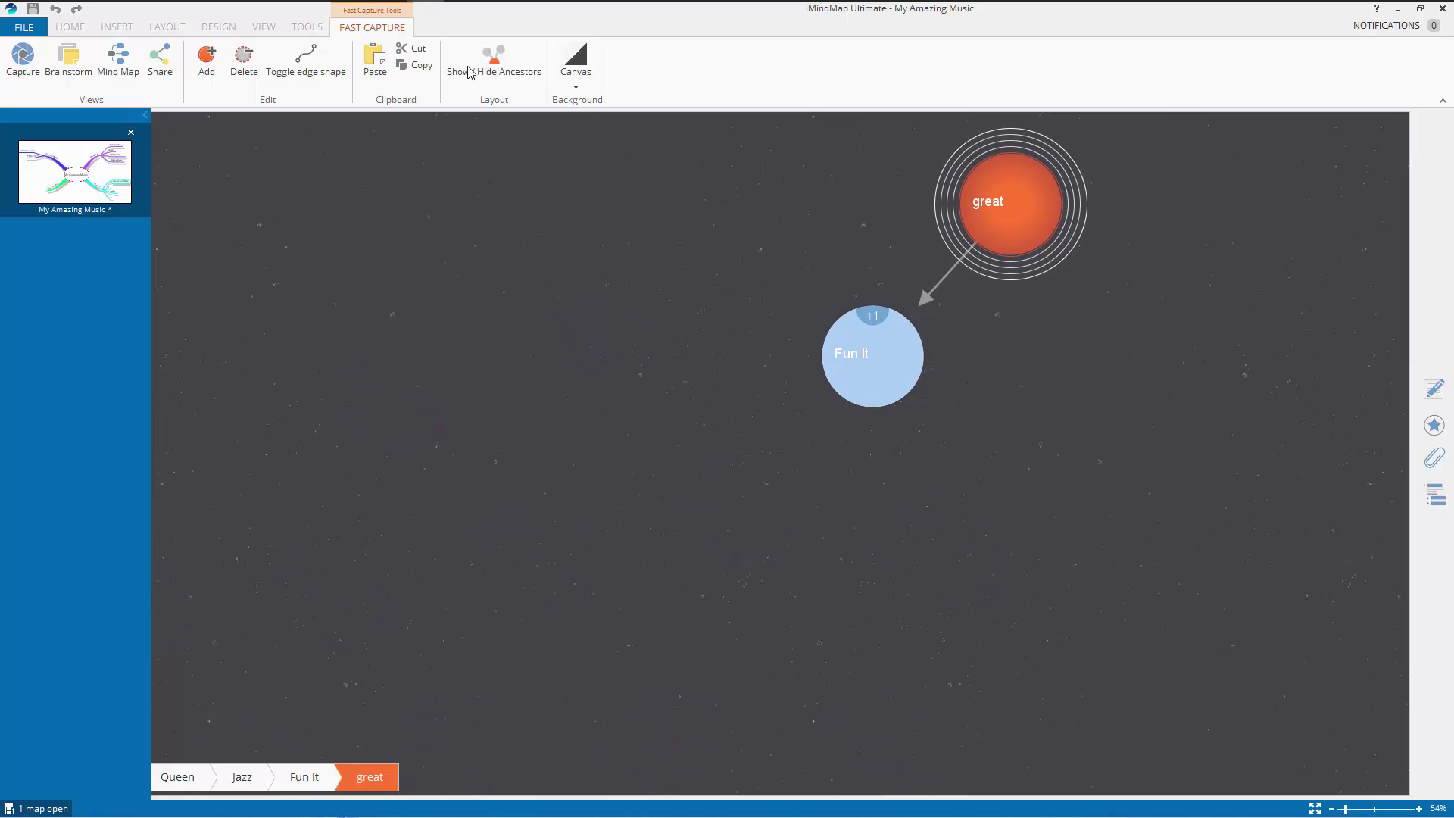
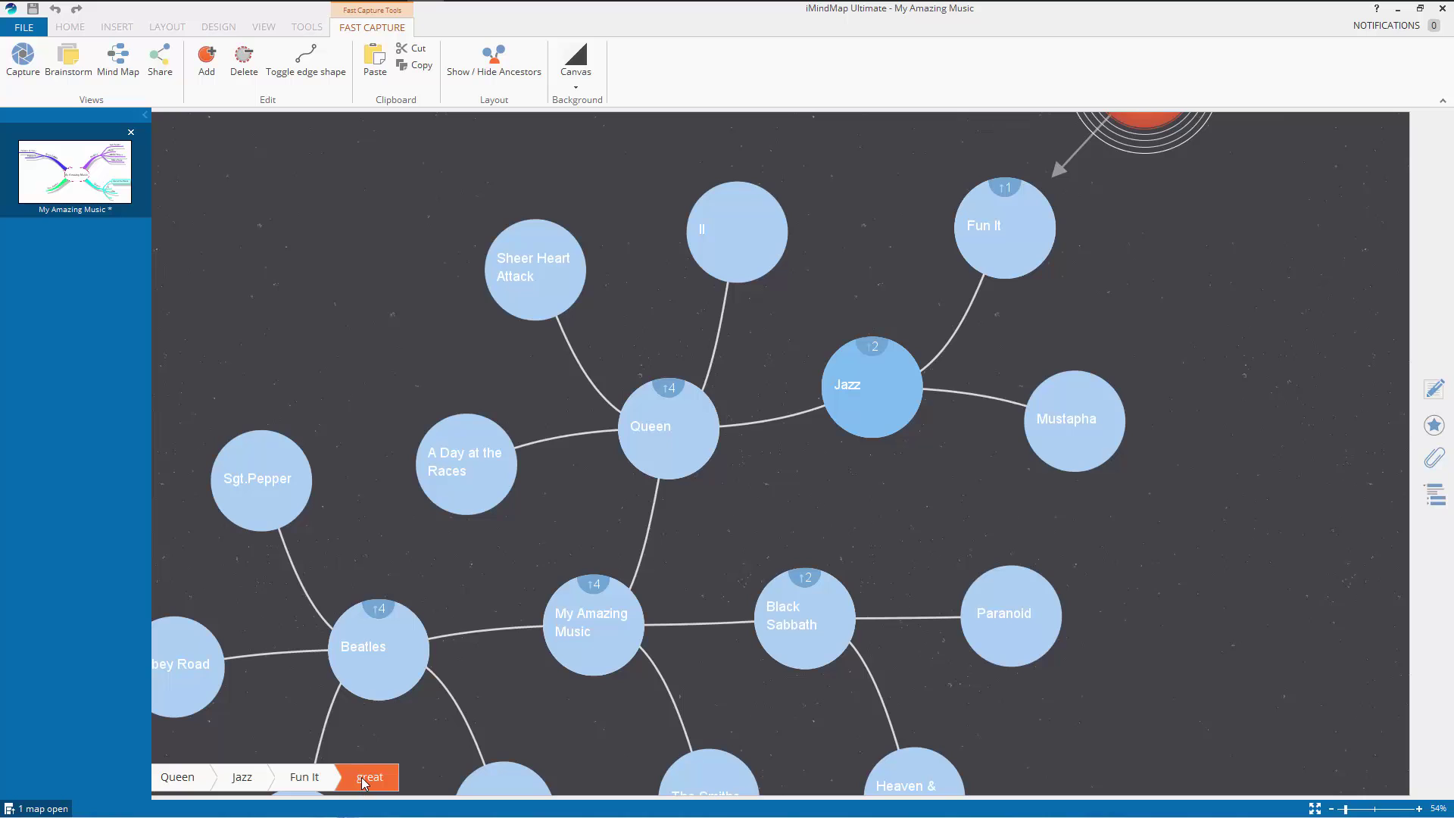
# - Go back level by level through Fun It, Jazz and Queen to My Amazing Music, and refocus on Jazz
pyautogui.click(302, 777)
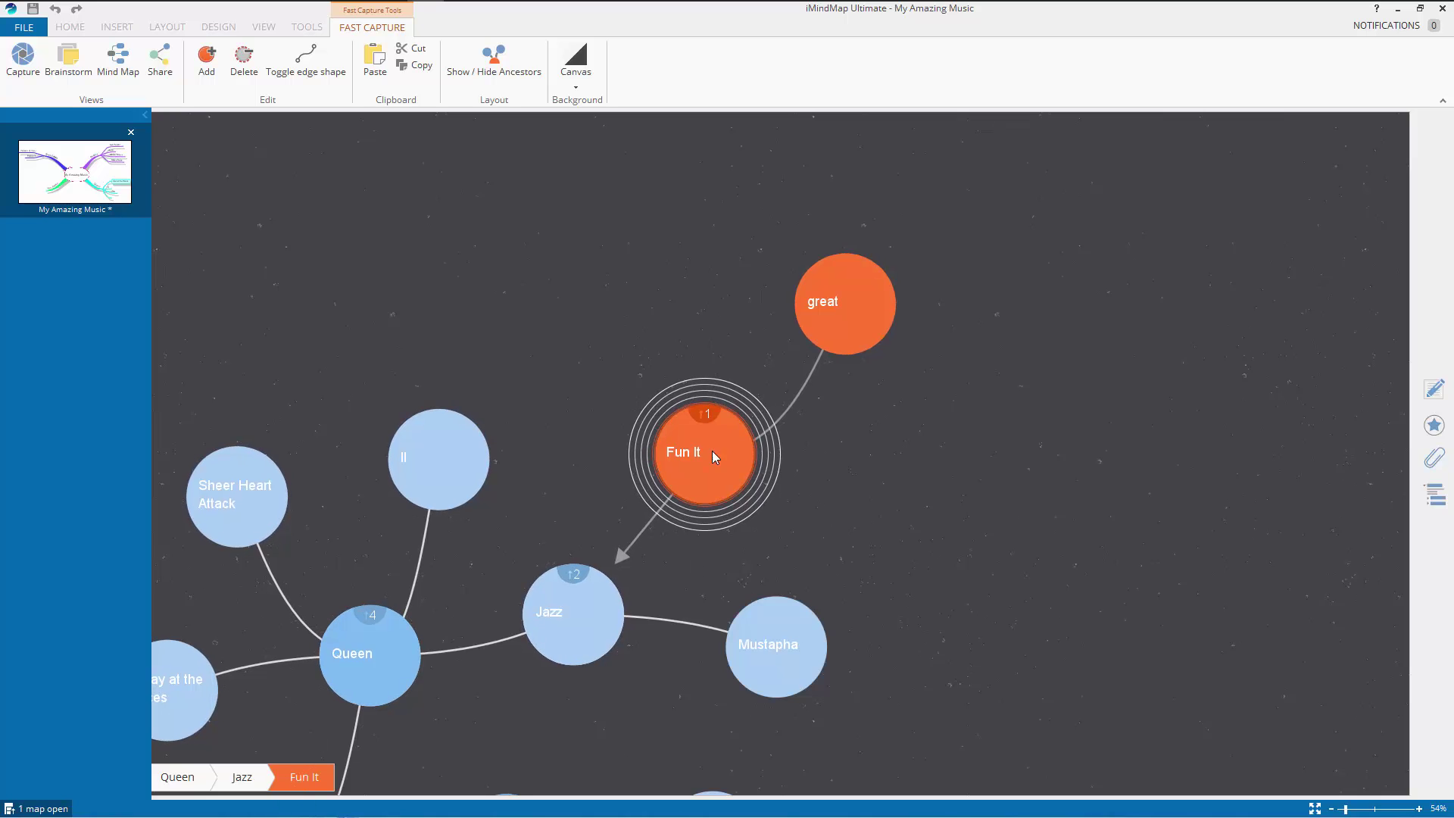
pyautogui.click(241, 778)
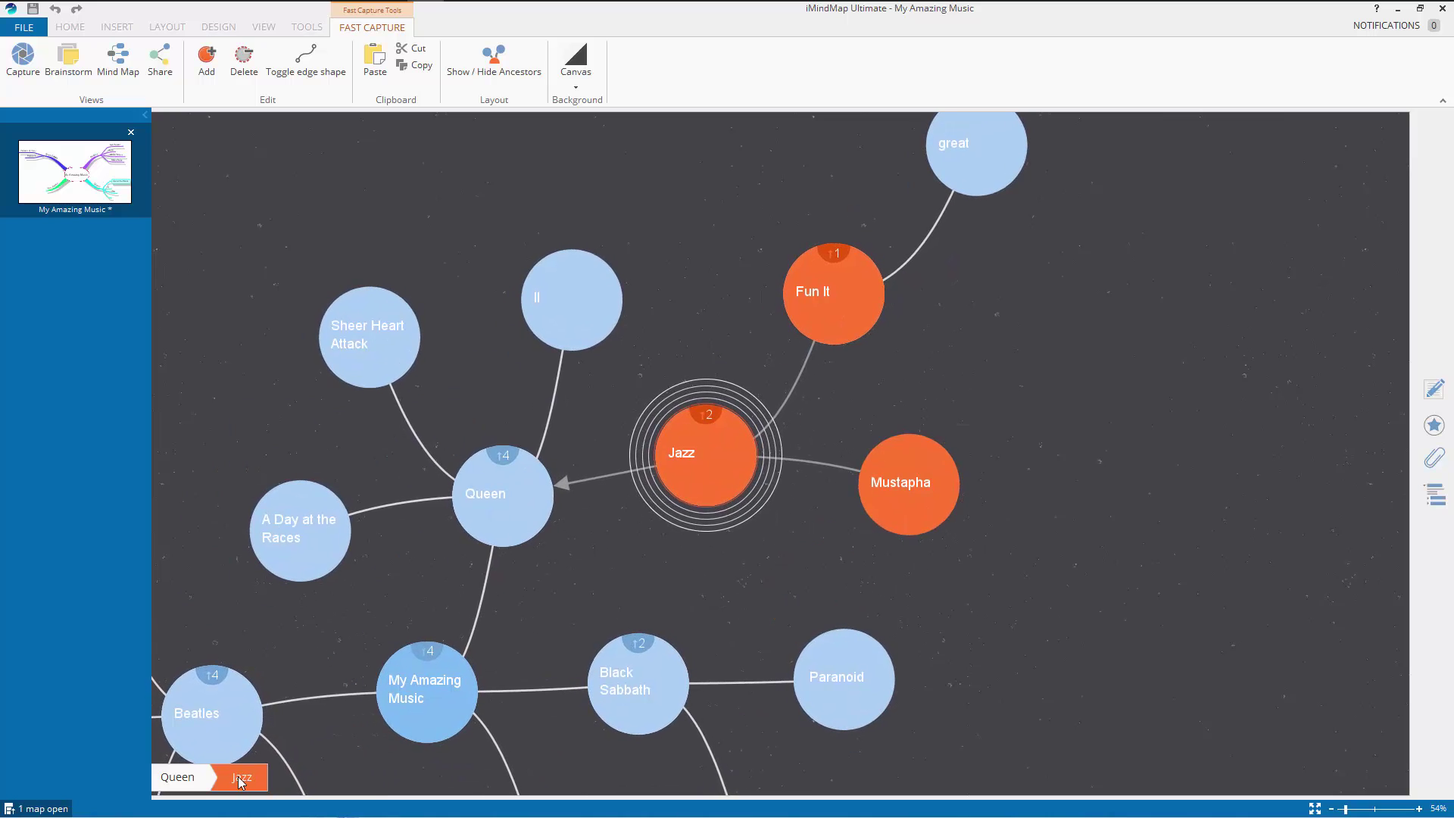
pyautogui.click(501, 506)
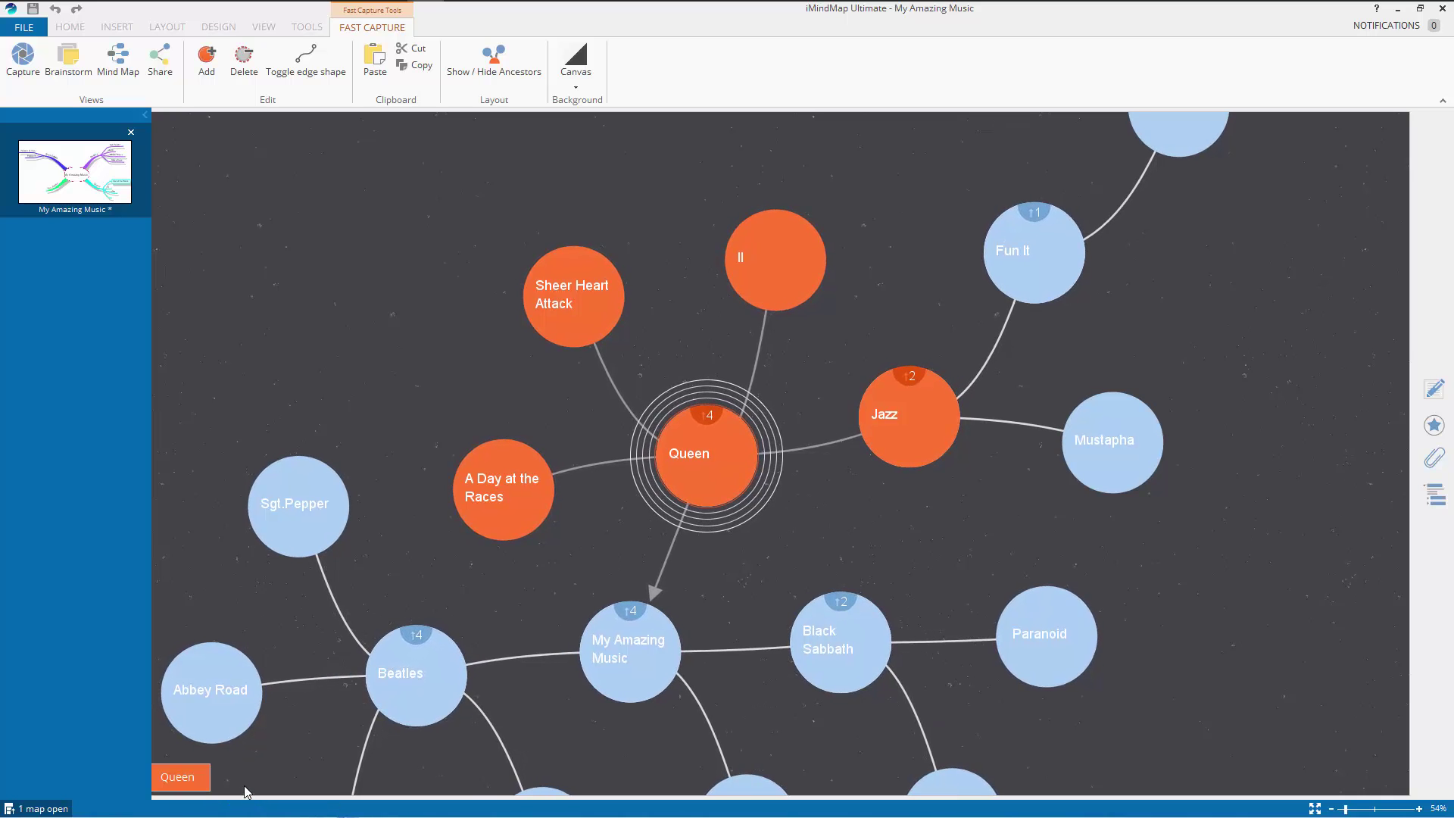
pyautogui.click(632, 656)
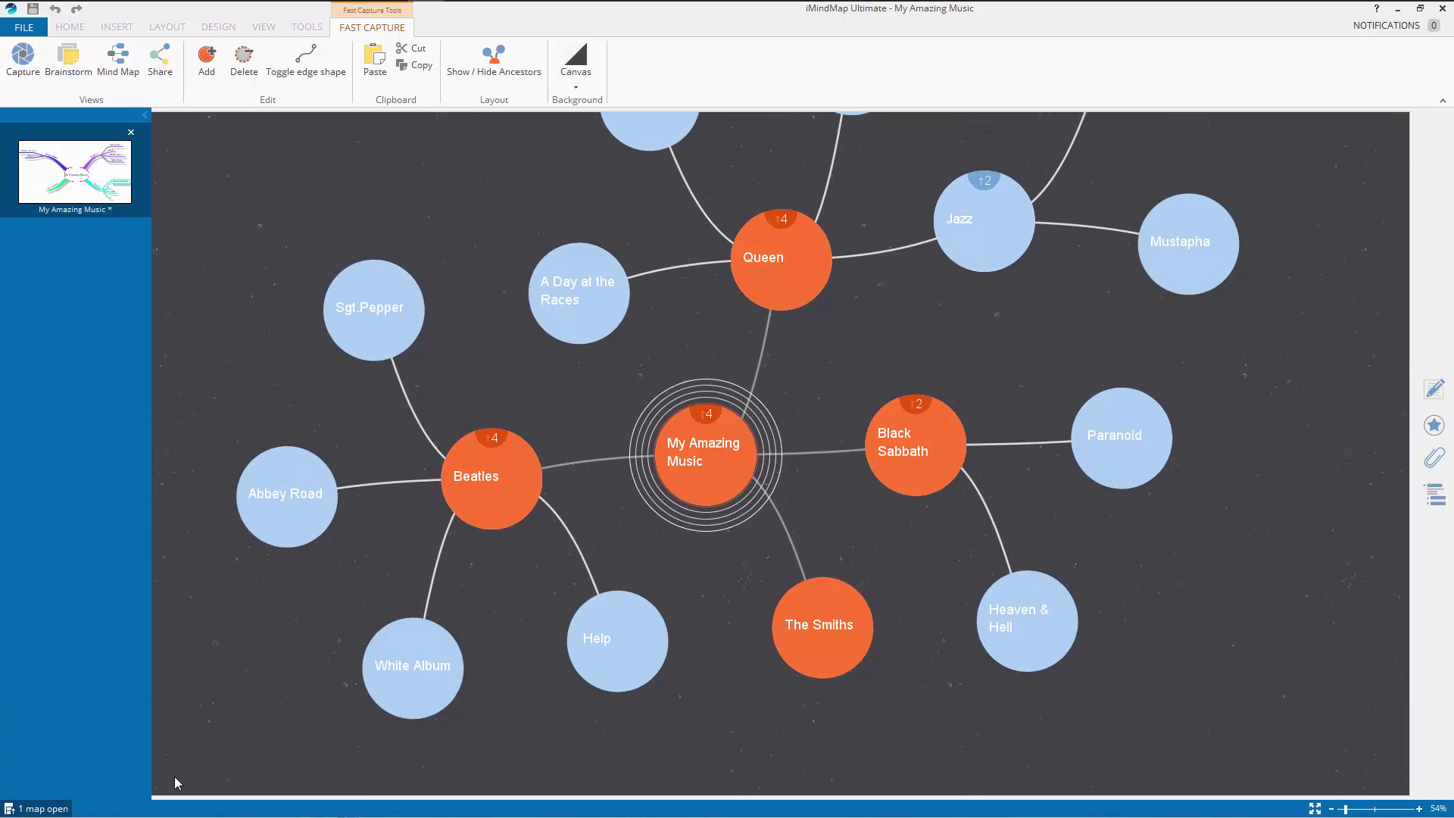
pyautogui.click(985, 228)
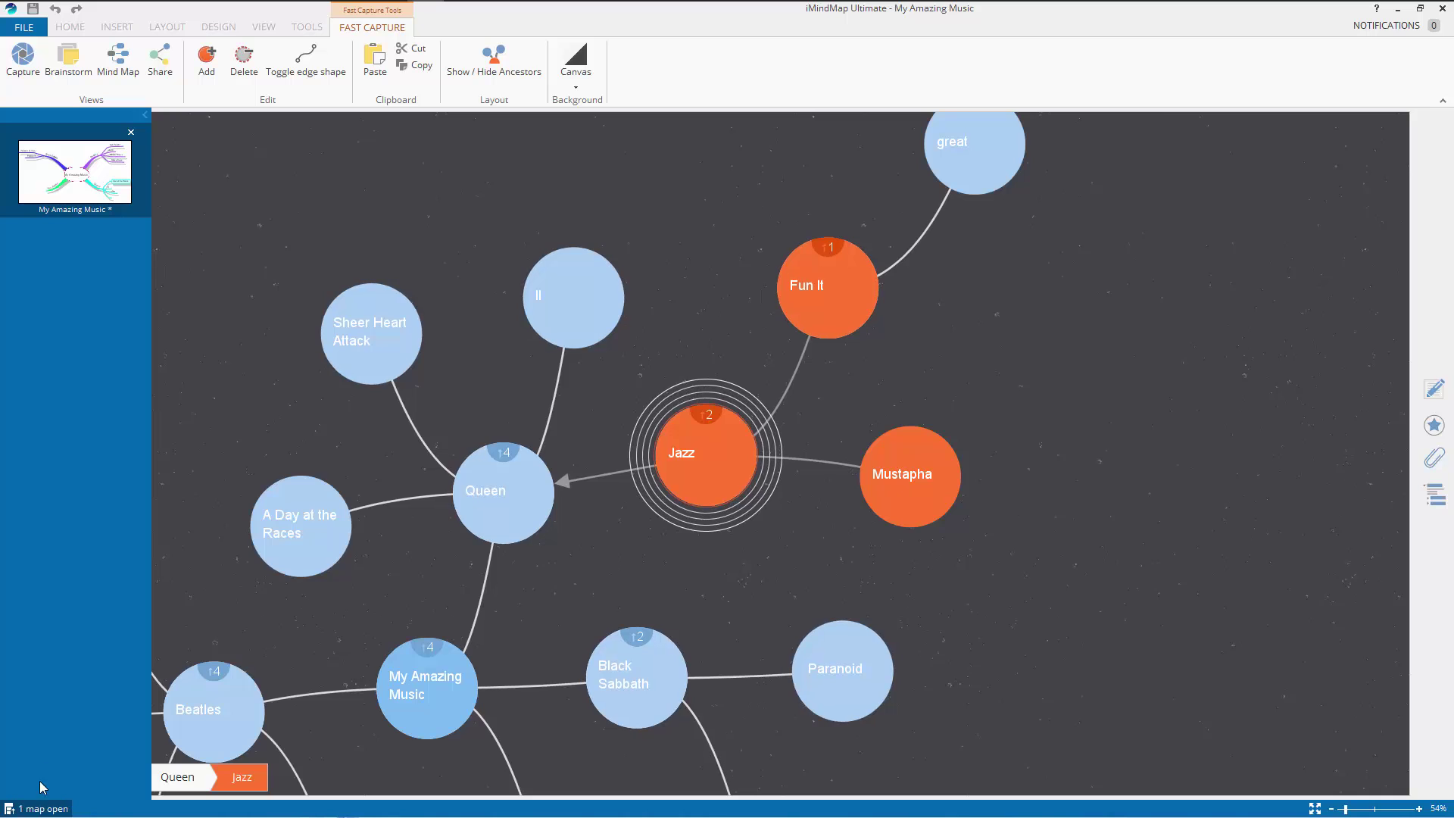
# - Close the list of open maps and go back from Jazz through Queen to My Amazing Music
pyautogui.click(38, 809)
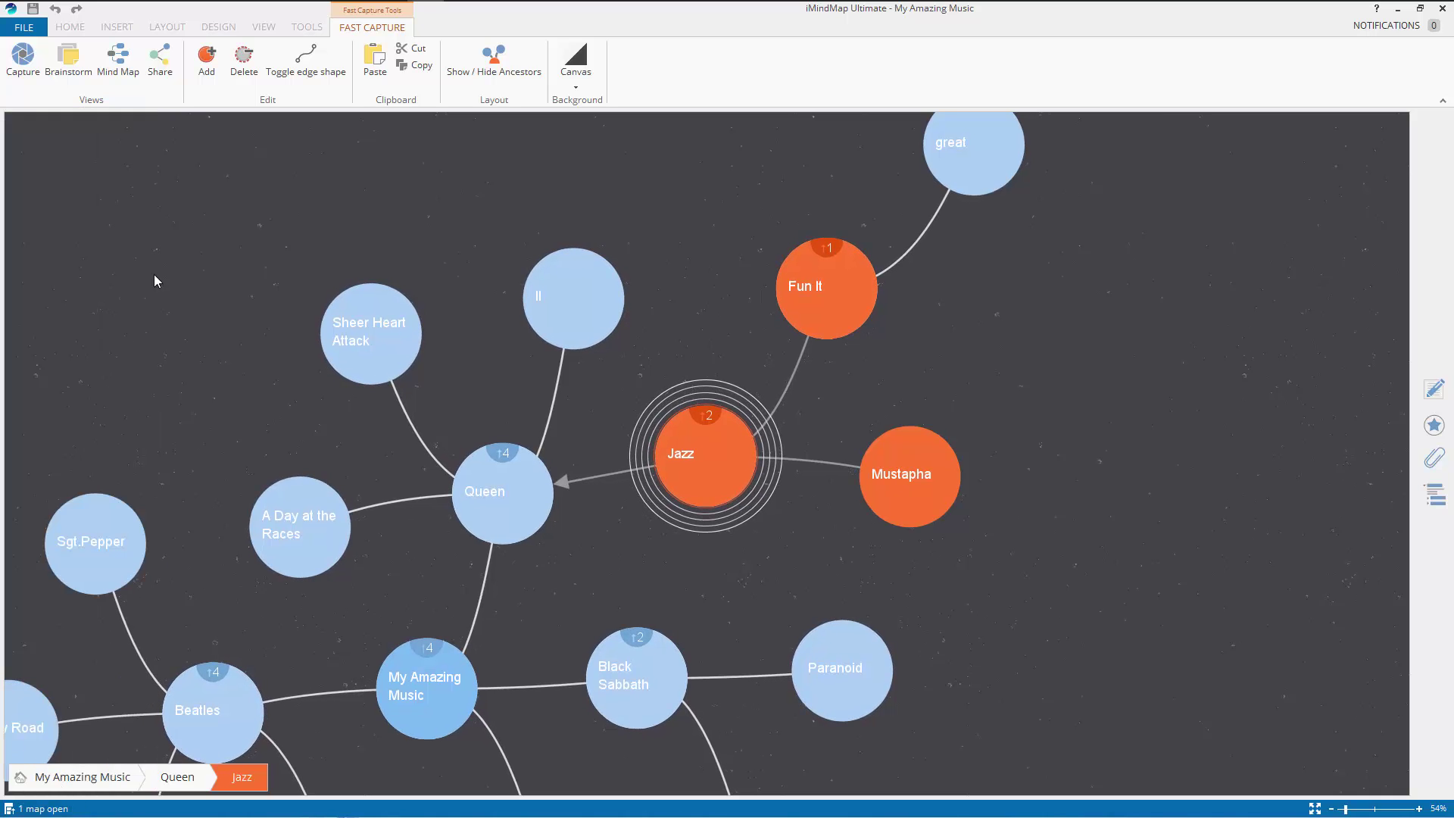
pyautogui.moveTo(165, 252); pyautogui.dragTo(262, 180)
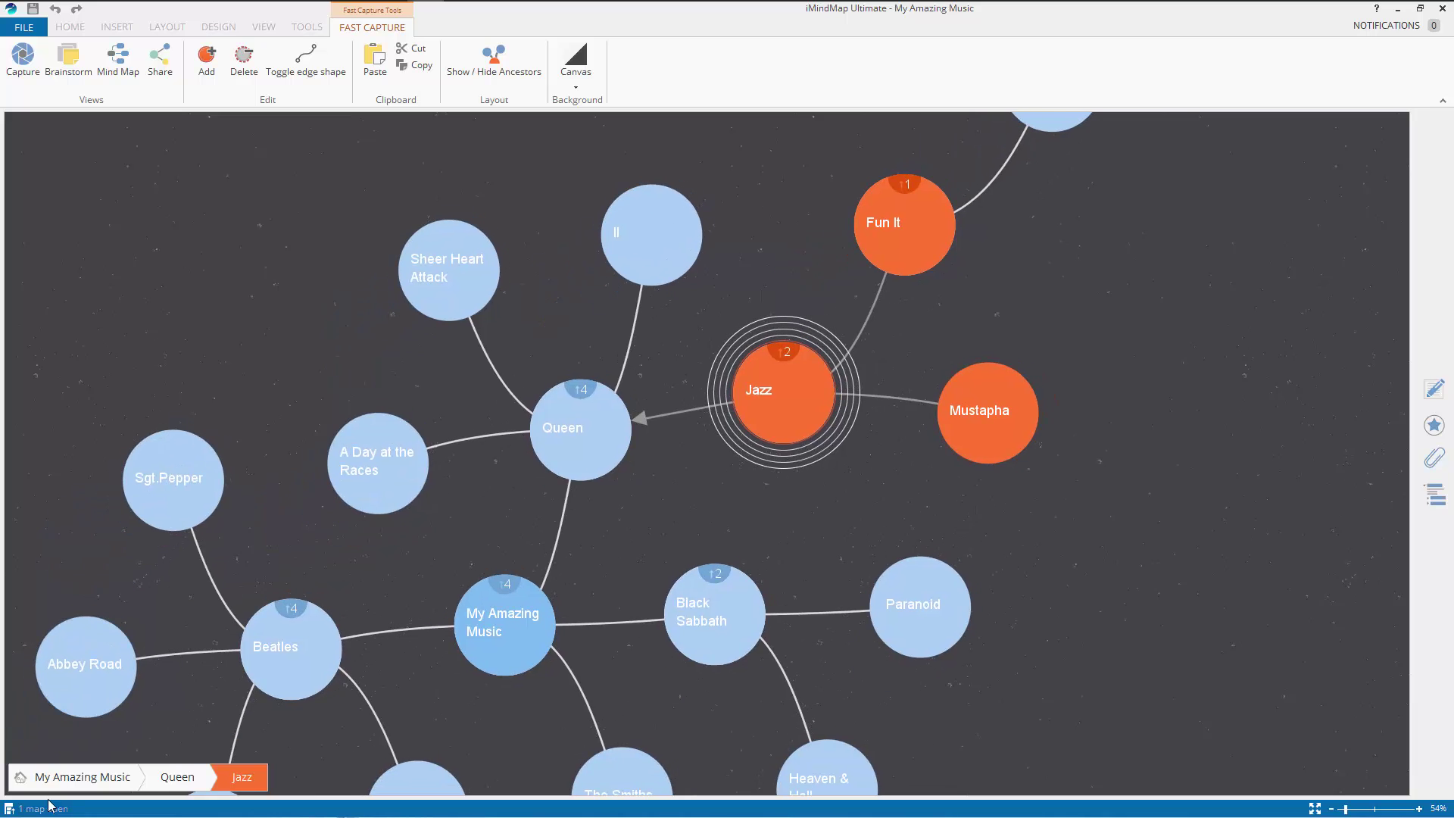
pyautogui.click(580, 449)
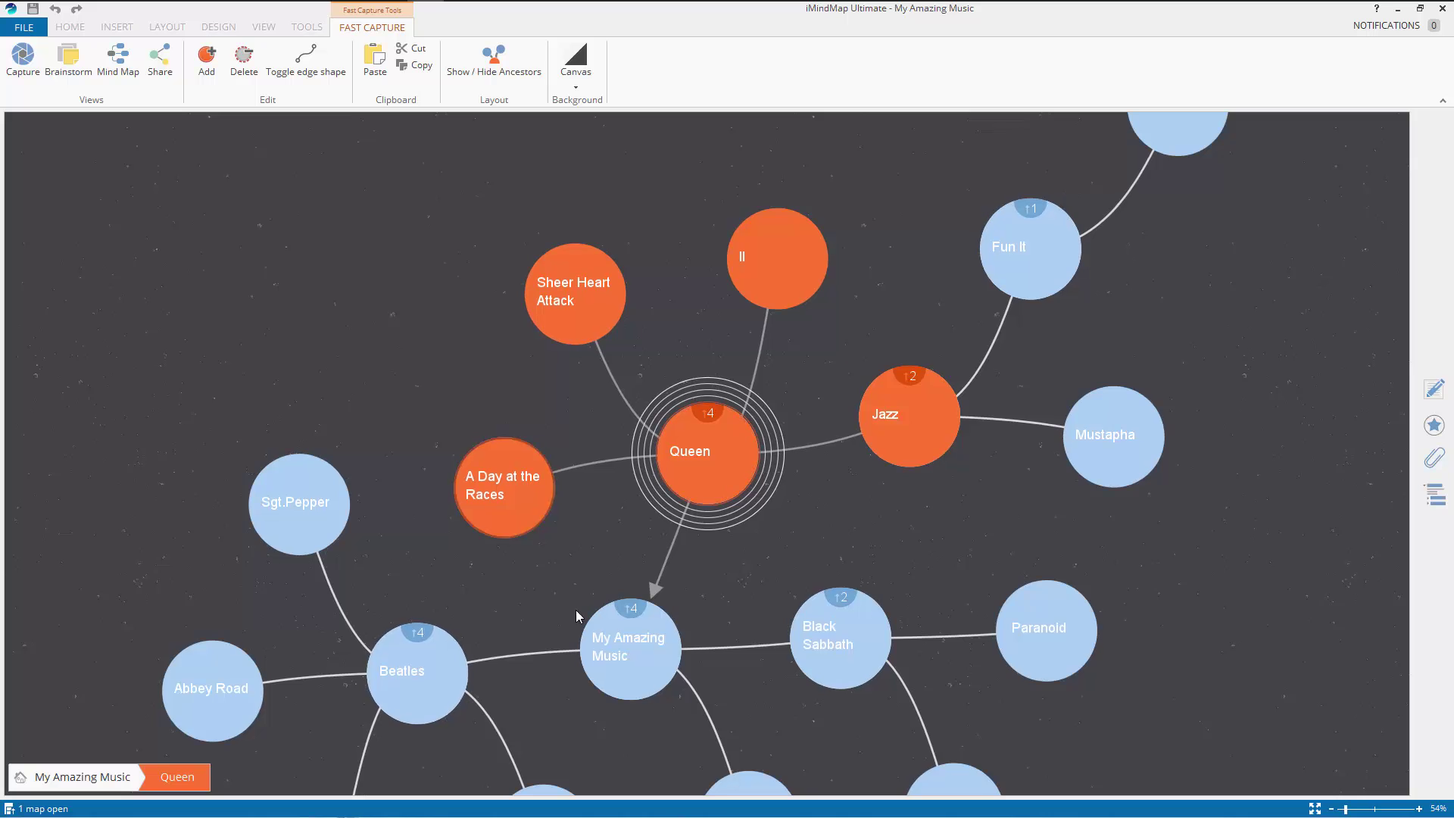
pyautogui.click(633, 656)
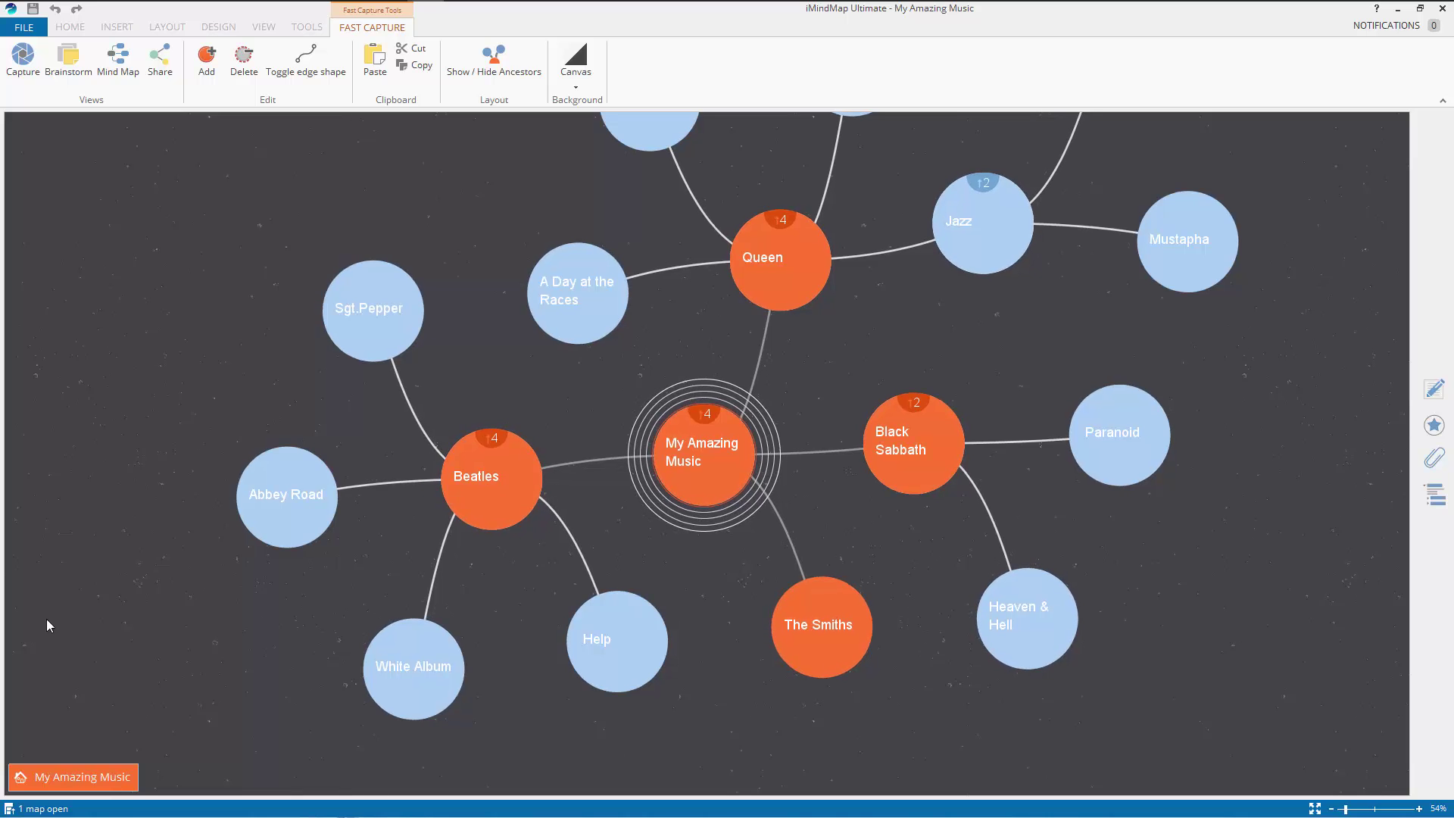
# - Show the list of open maps beside the canvas and hide it again
pyautogui.click(37, 810)
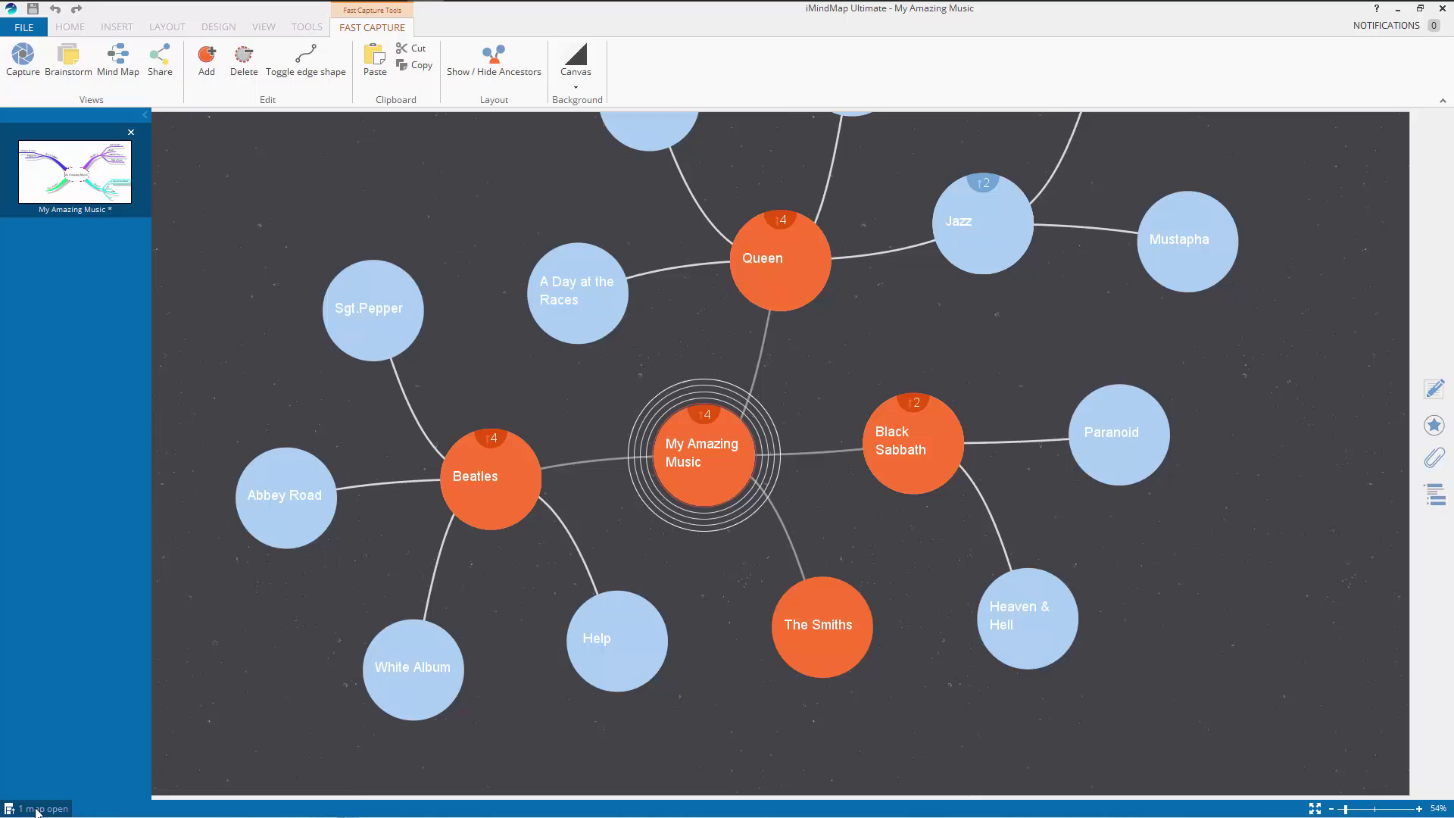
pyautogui.moveTo(198, 670); pyautogui.dragTo(523, 608)
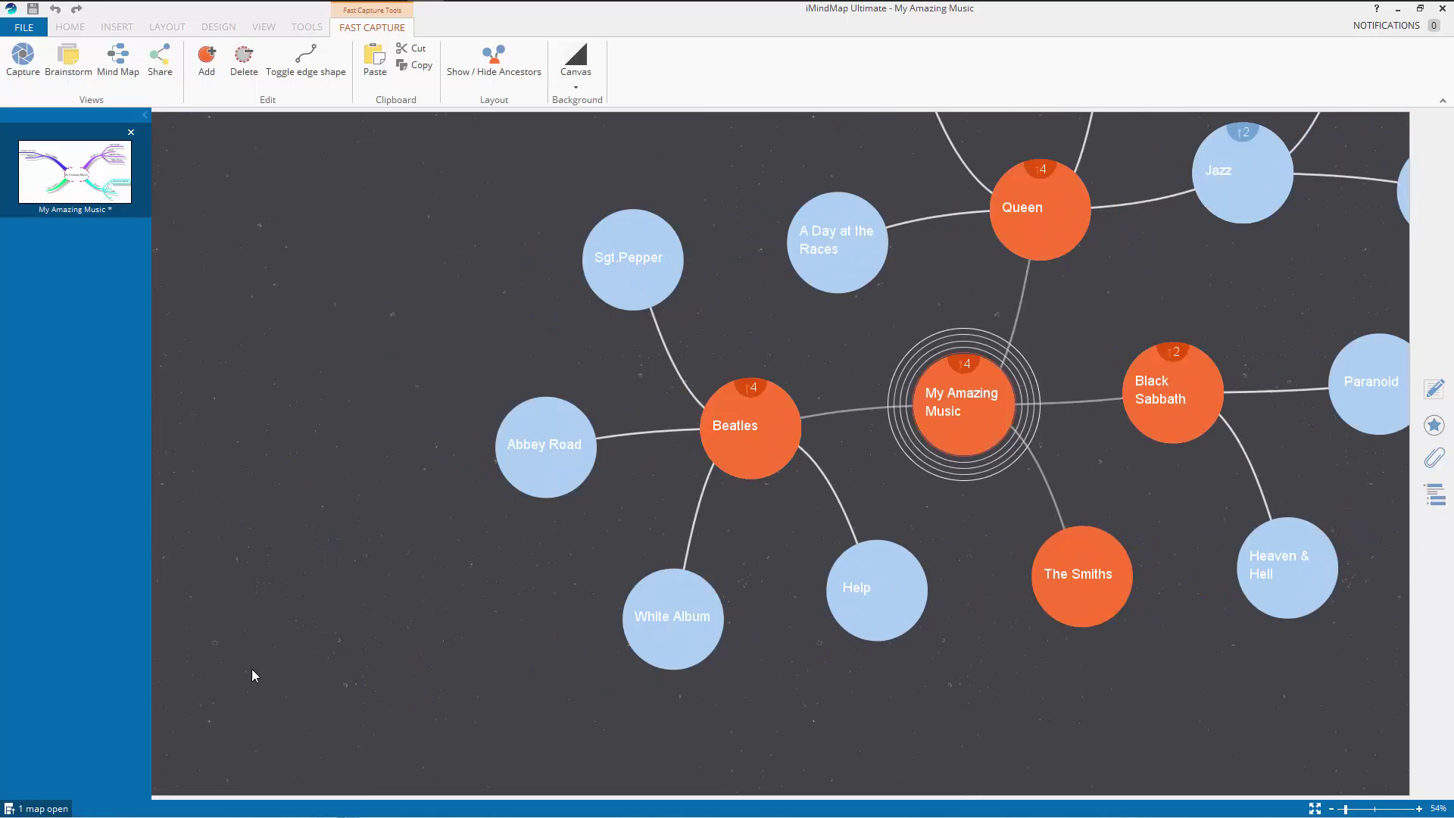
pyautogui.click(41, 810)
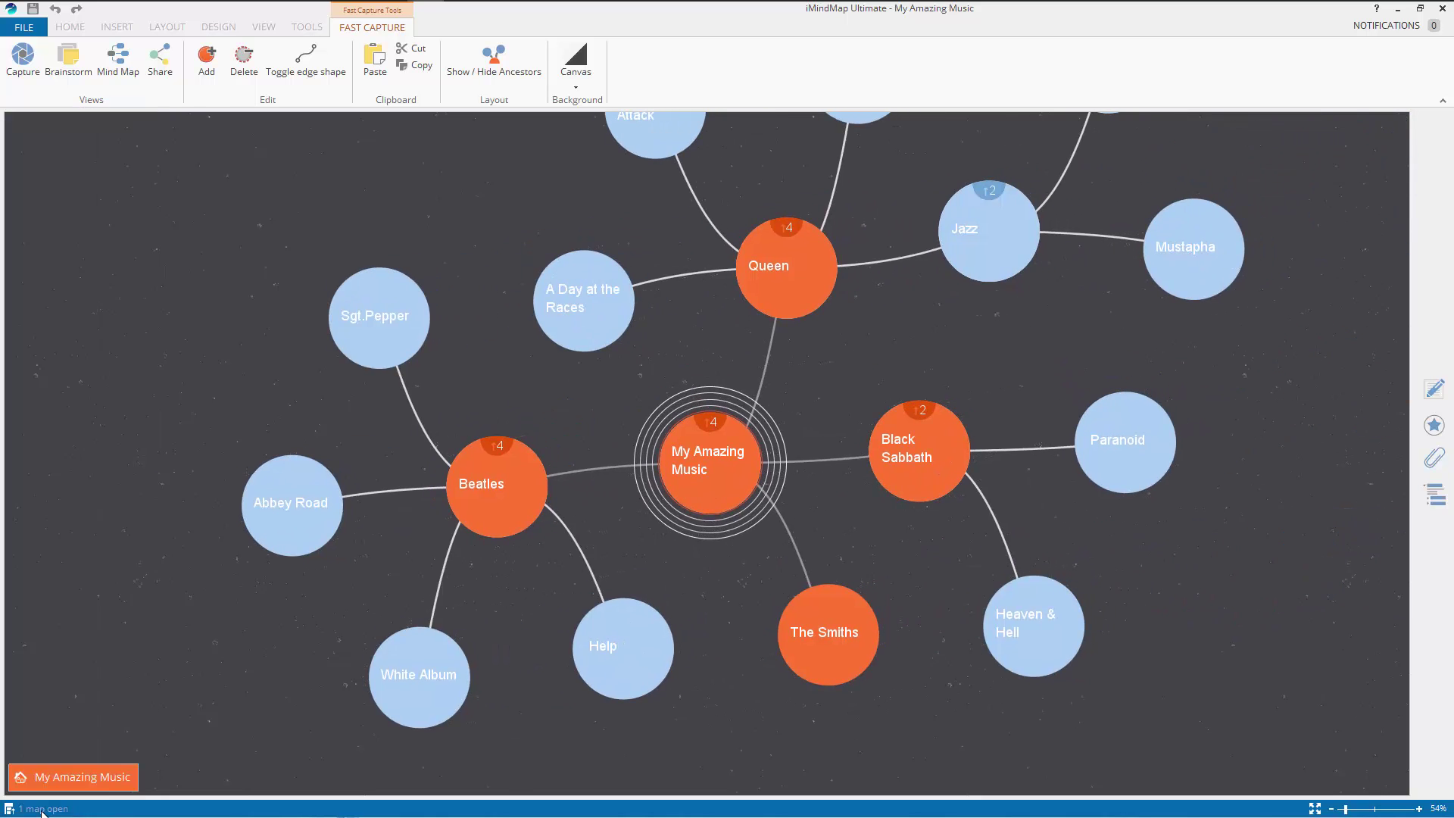
pyautogui.moveTo(283, 688); pyautogui.dragTo(184, 735)
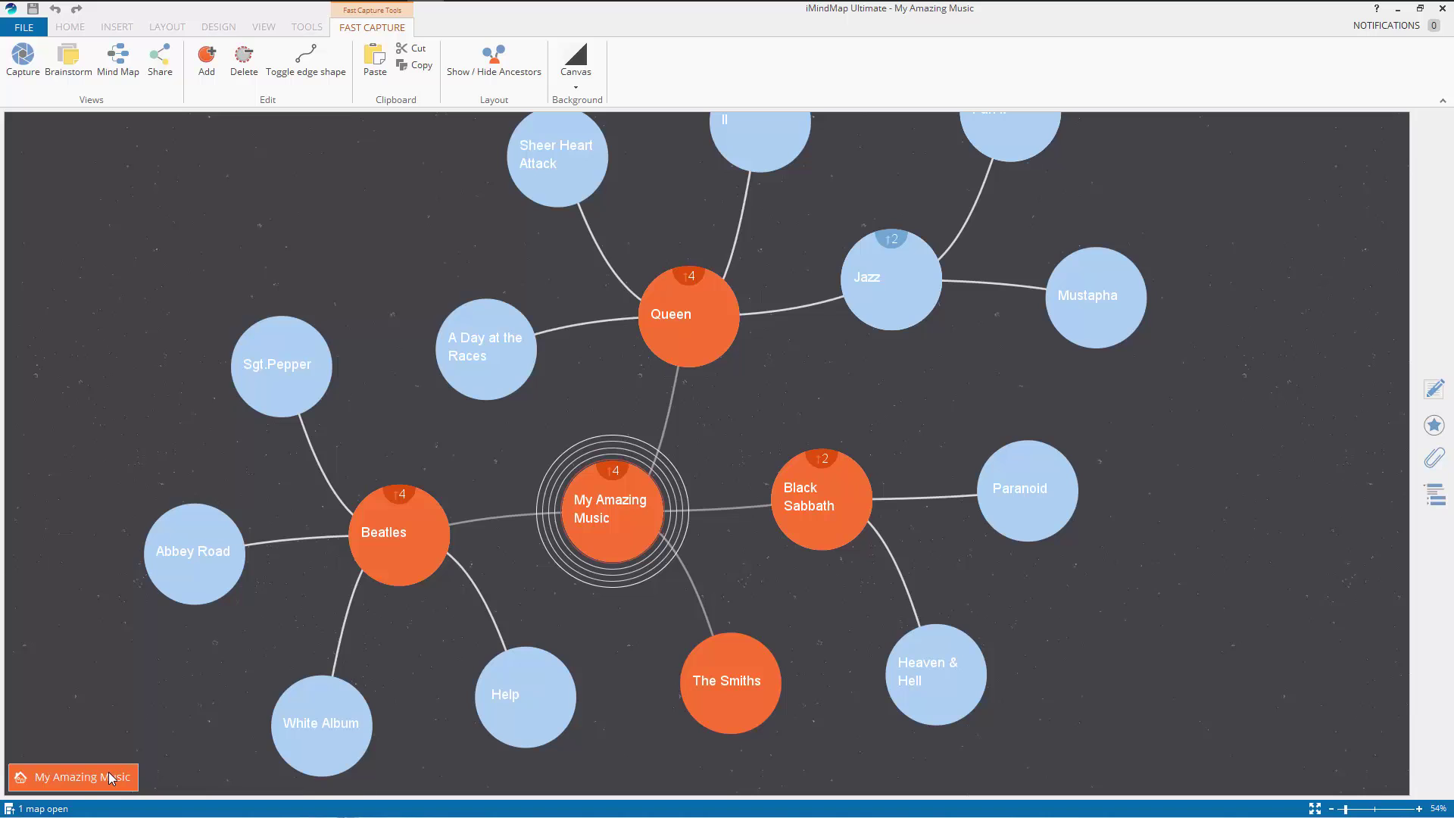
# - Focus on A Day at the Races, return along the breadcrumb trail to My Amazing Music, and browse to Mustapha and II
pyautogui.click(494, 355)
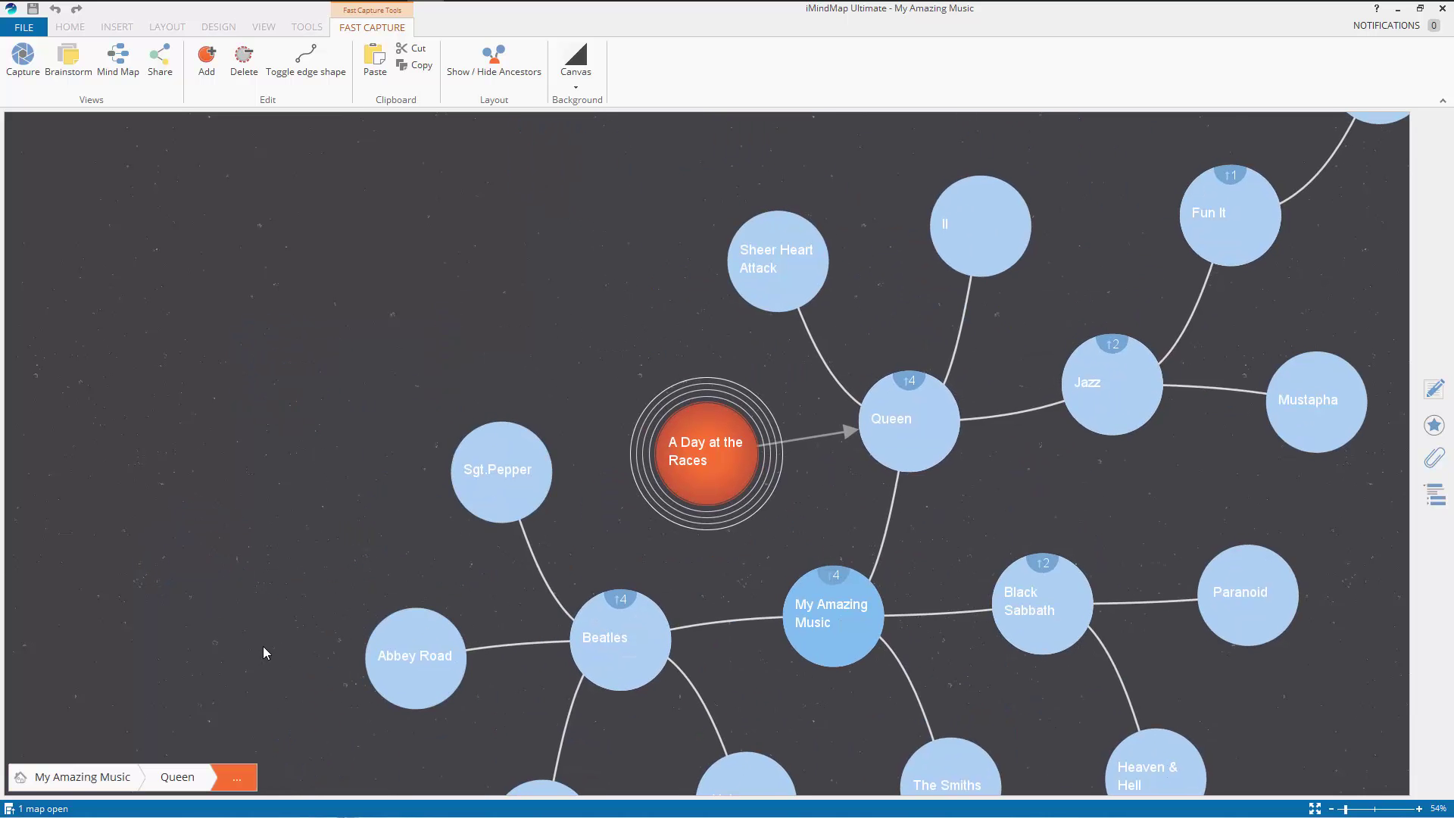
pyautogui.click(174, 778)
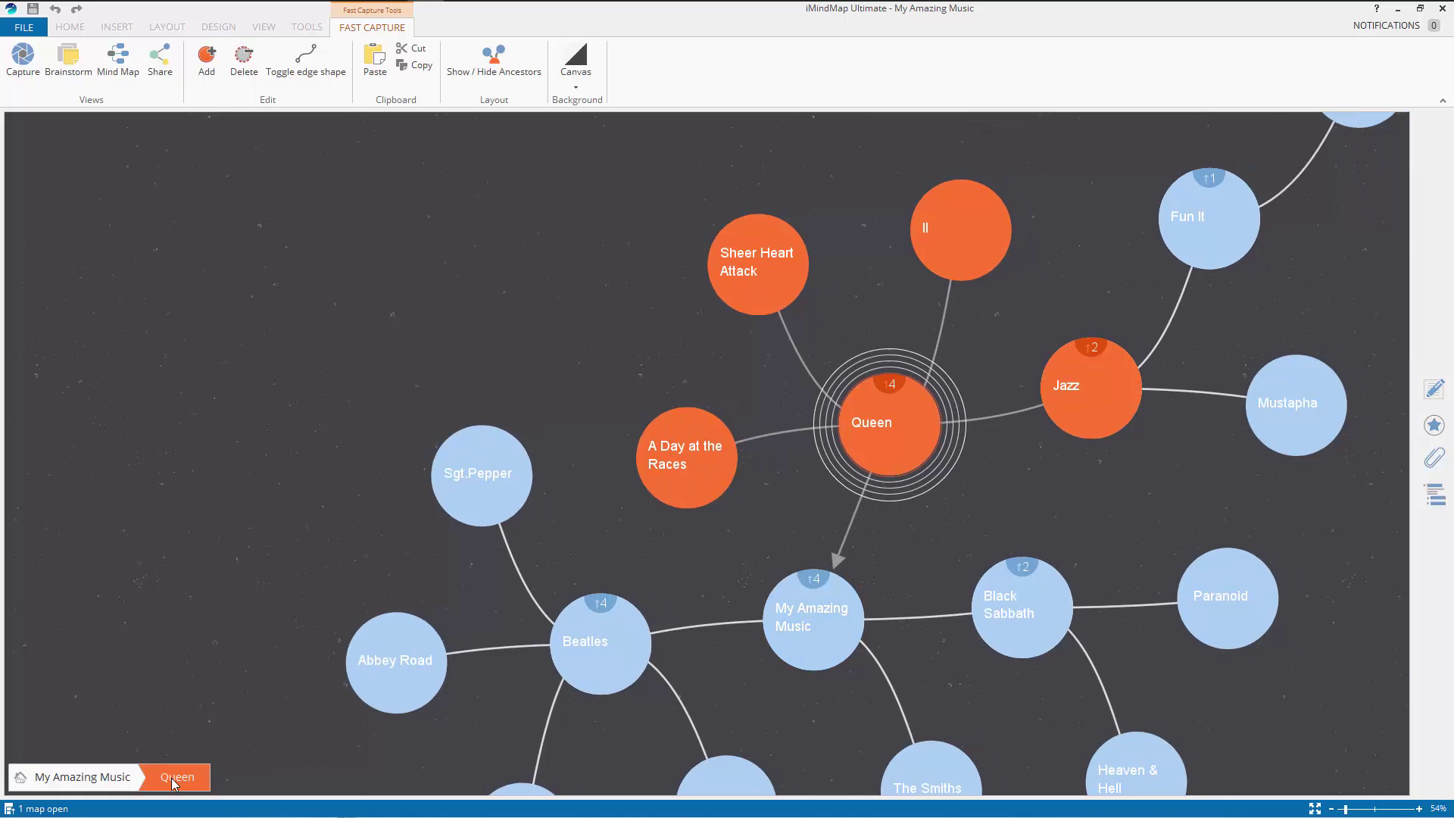
pyautogui.click(97, 779)
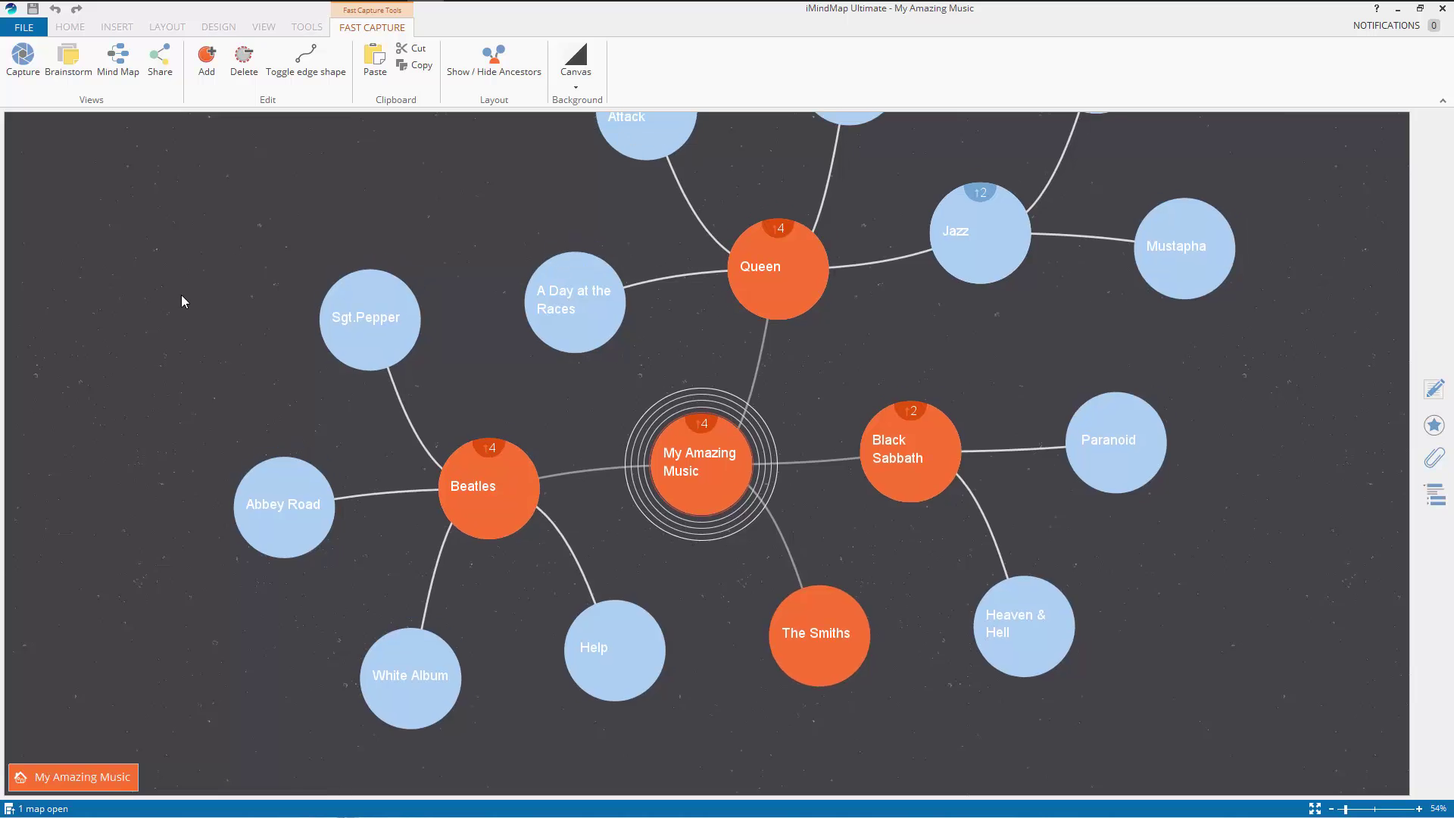
pyautogui.click(1085, 338)
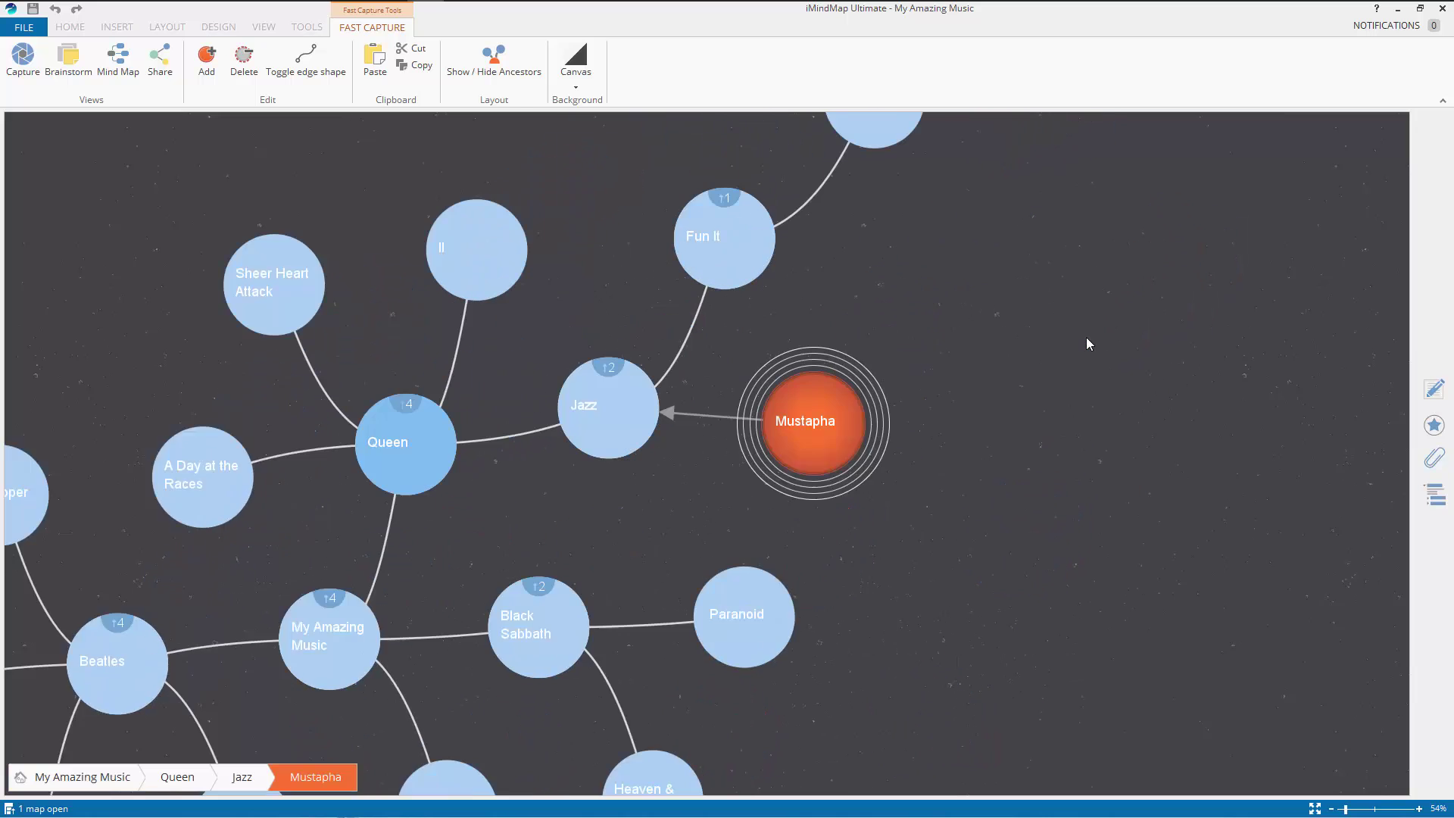
pyautogui.click(383, 260)
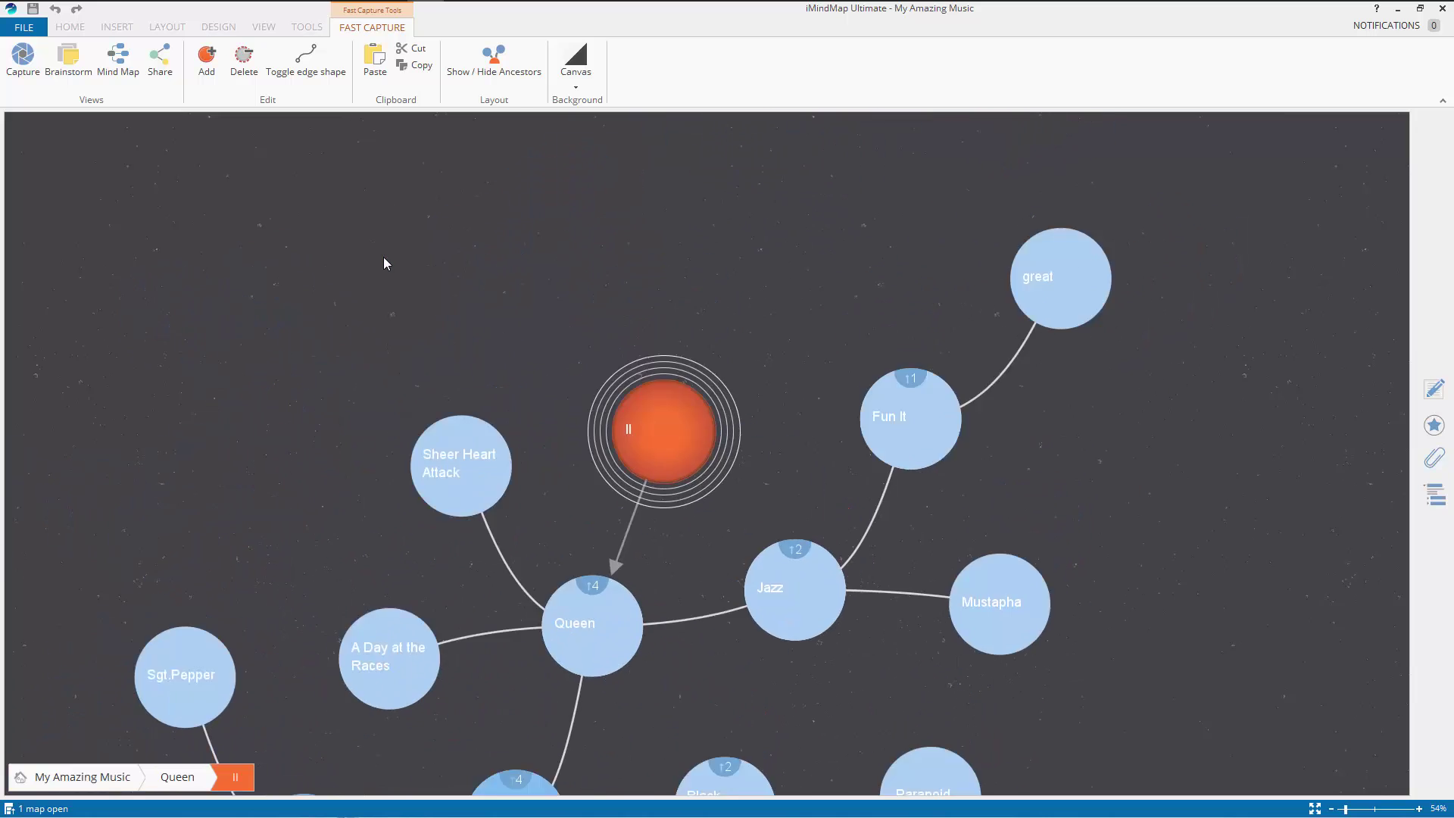
# - Open the map's outline and use it to focus on Mustapha, Heaven & Hell, White Album and Sgt.Pepper
pyautogui.click(1435, 499)
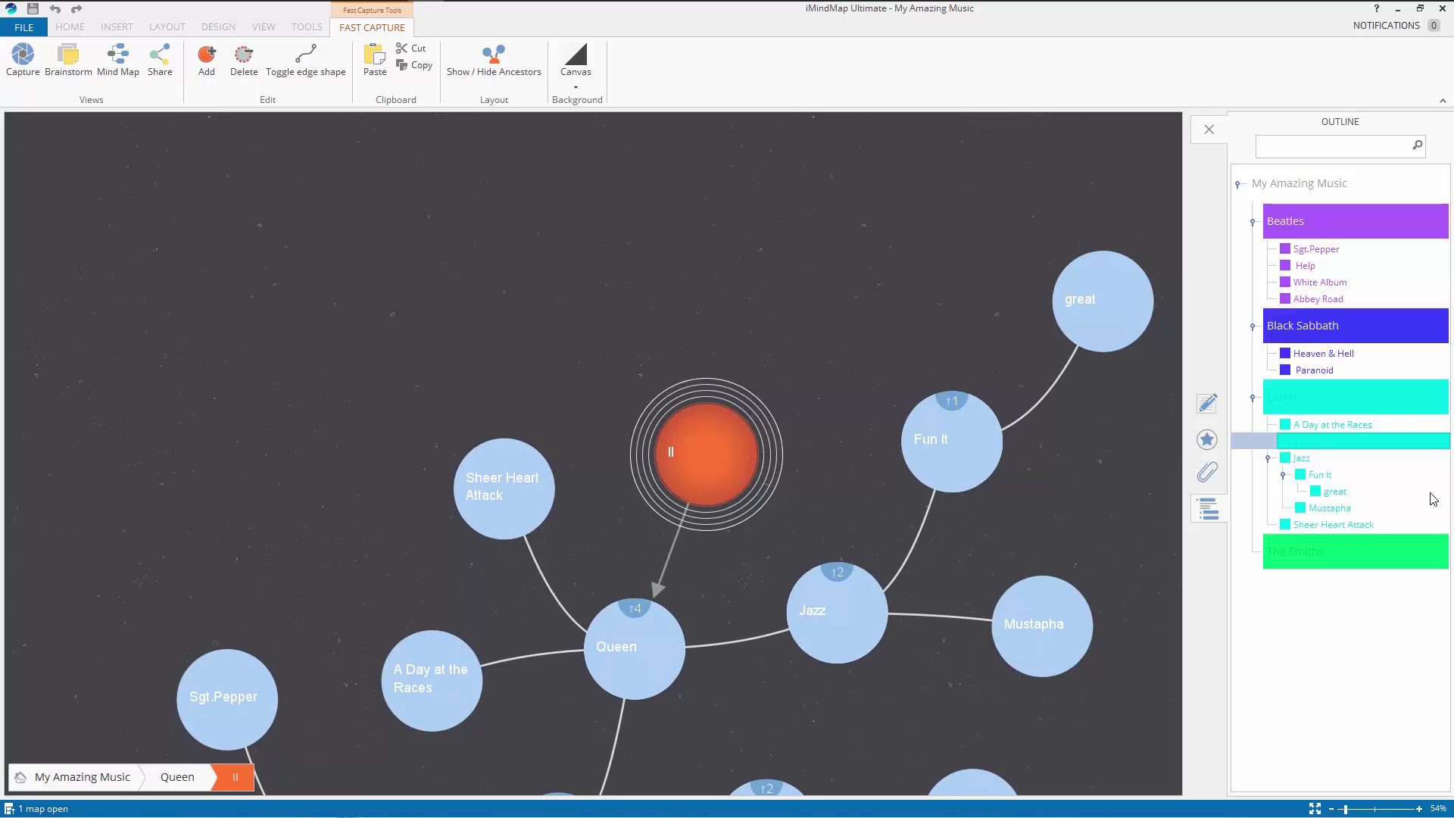
pyautogui.click(1330, 508)
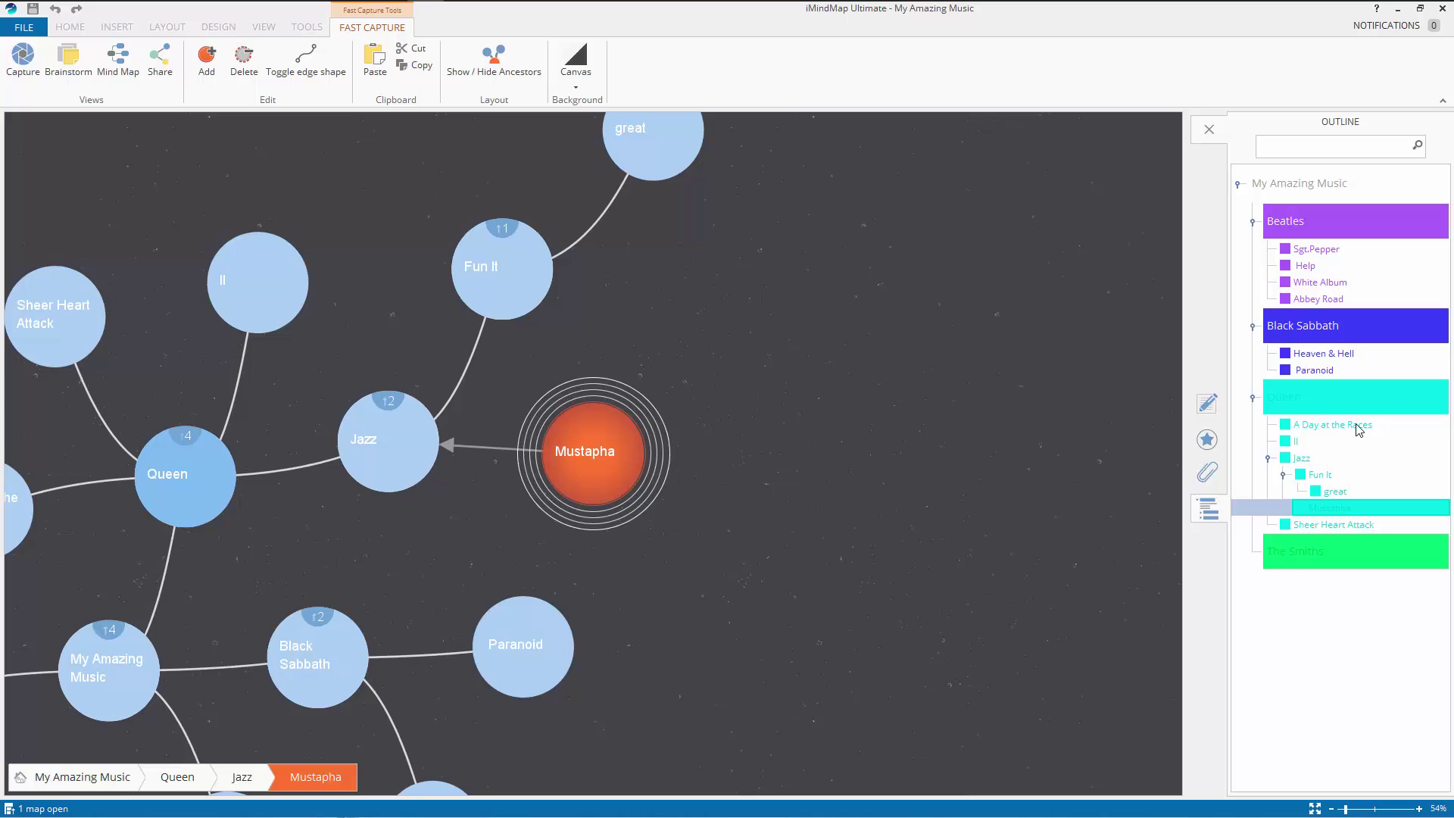
pyautogui.click(1324, 354)
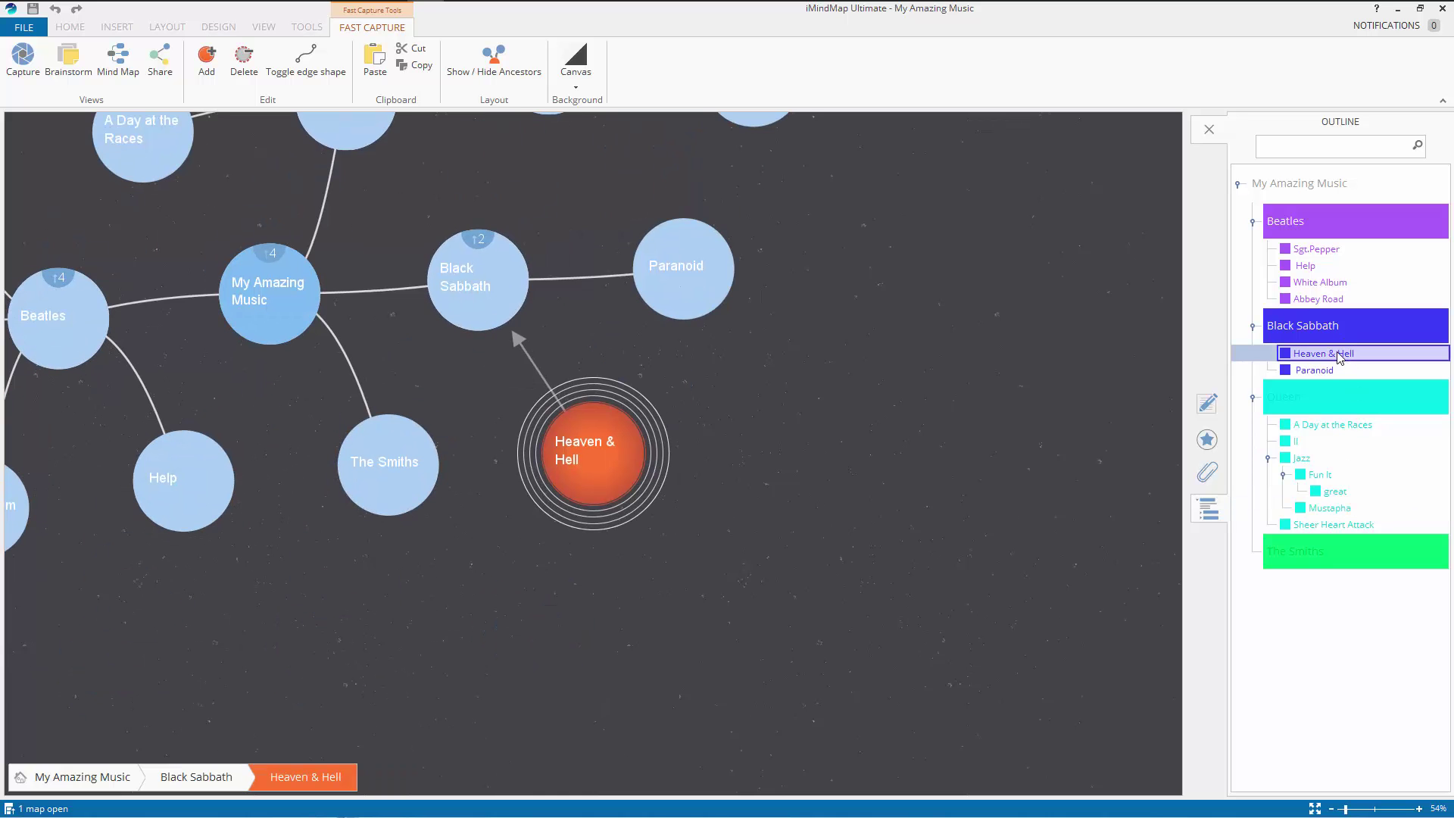
pyautogui.click(1320, 282)
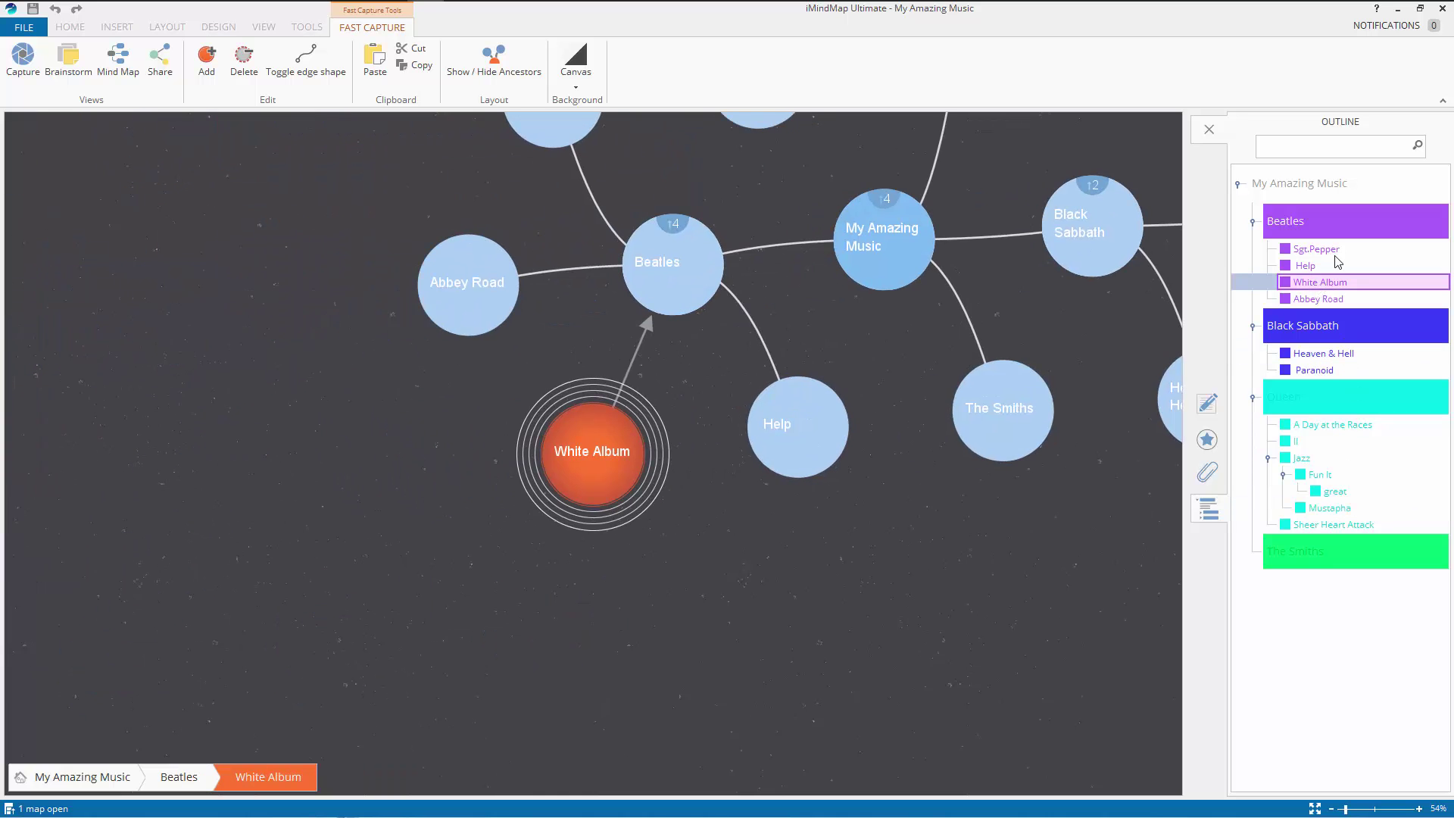
pyautogui.click(1316, 249)
# - Focus on The Smiths through the outline and add the child idea "The Queen Is Dead" to it
pyautogui.click(1302, 554)
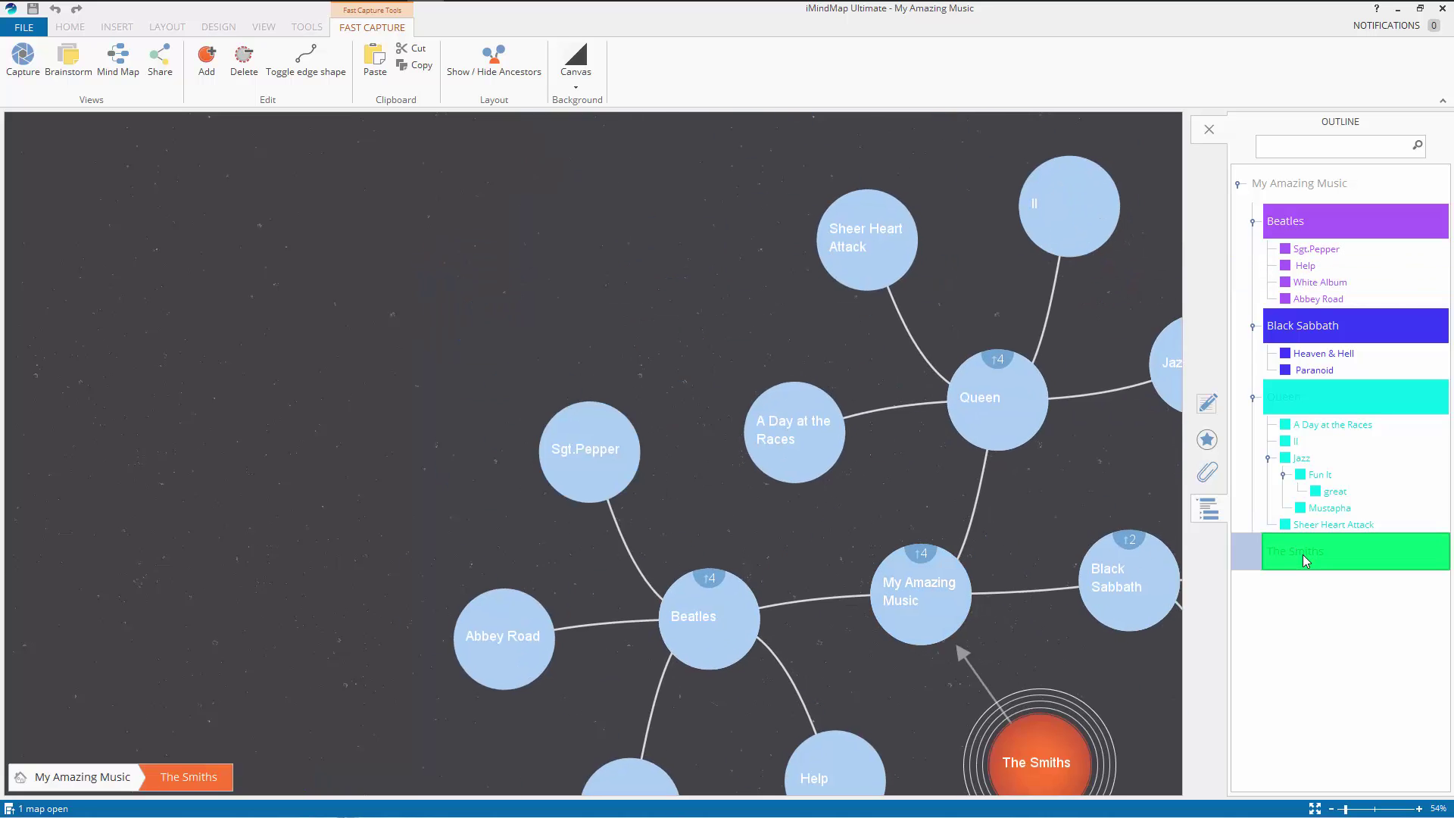
pyautogui.moveTo(535, 654); pyautogui.dragTo(667, 684)
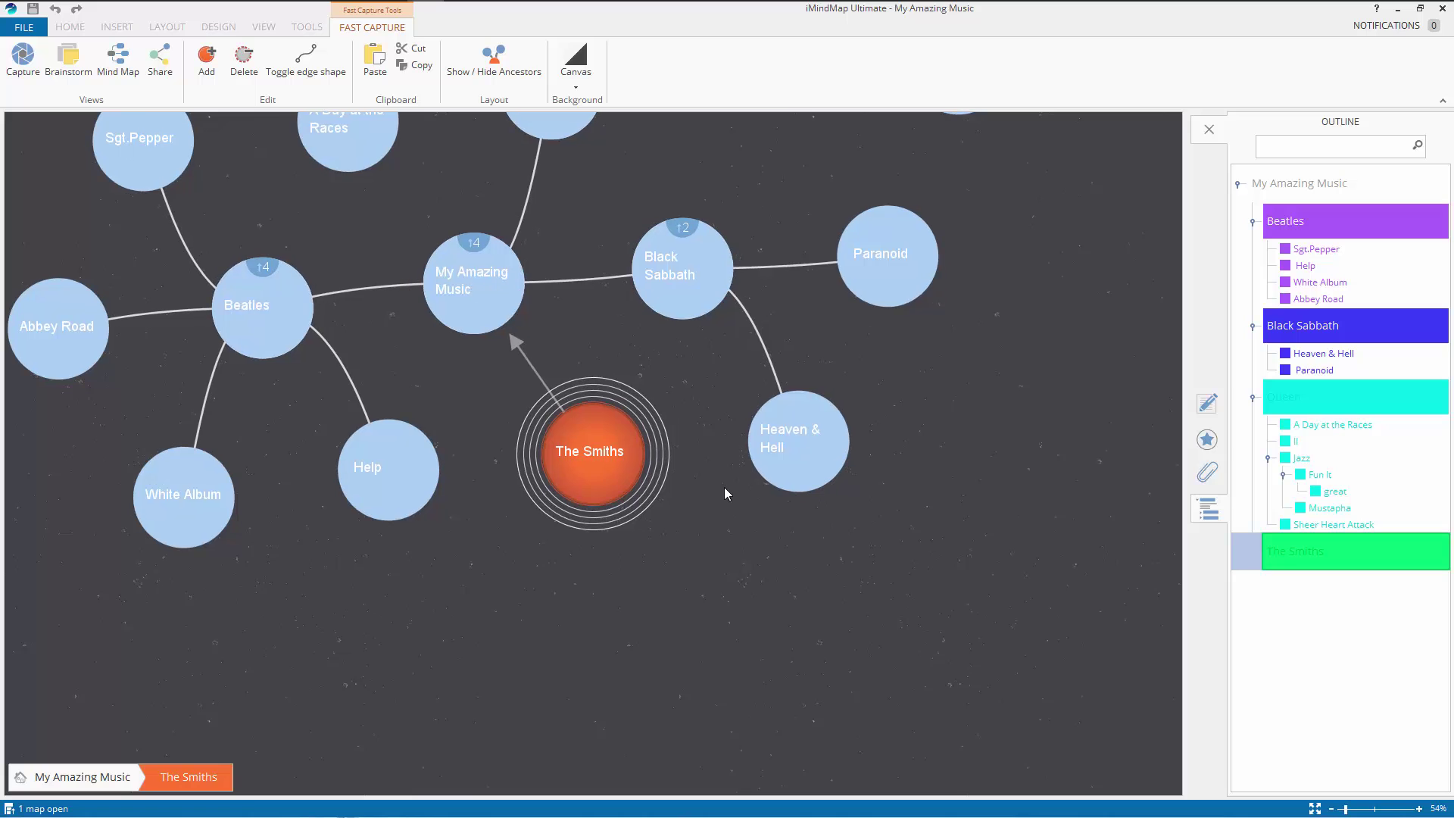
pyautogui.write('Tje')
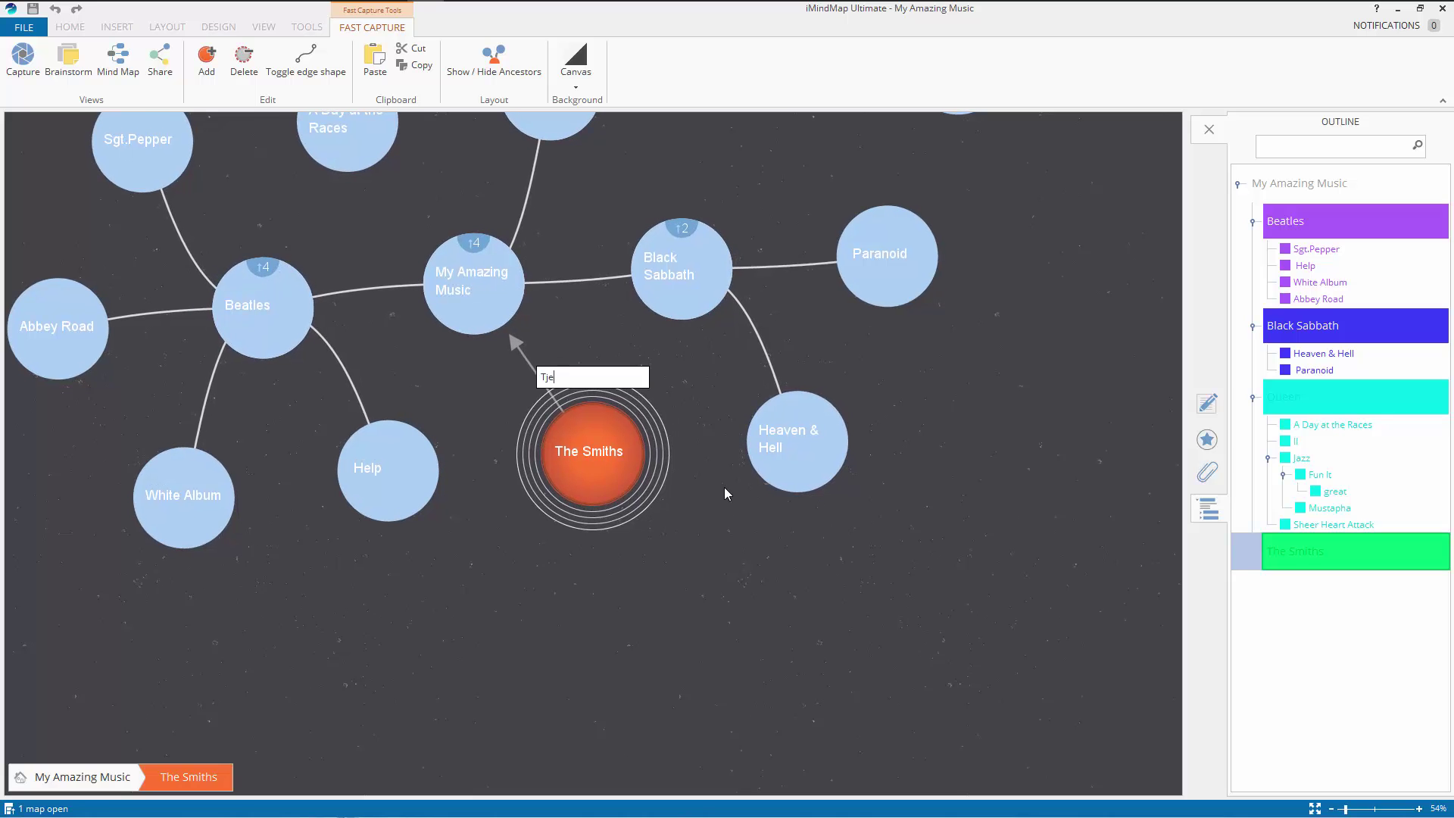
pyautogui.press('BackSpace')
pyautogui.press('BackSpace')
pyautogui.press('BackSpace')
pyautogui.write('The Queen Is Dead')
pyautogui.press('Return')
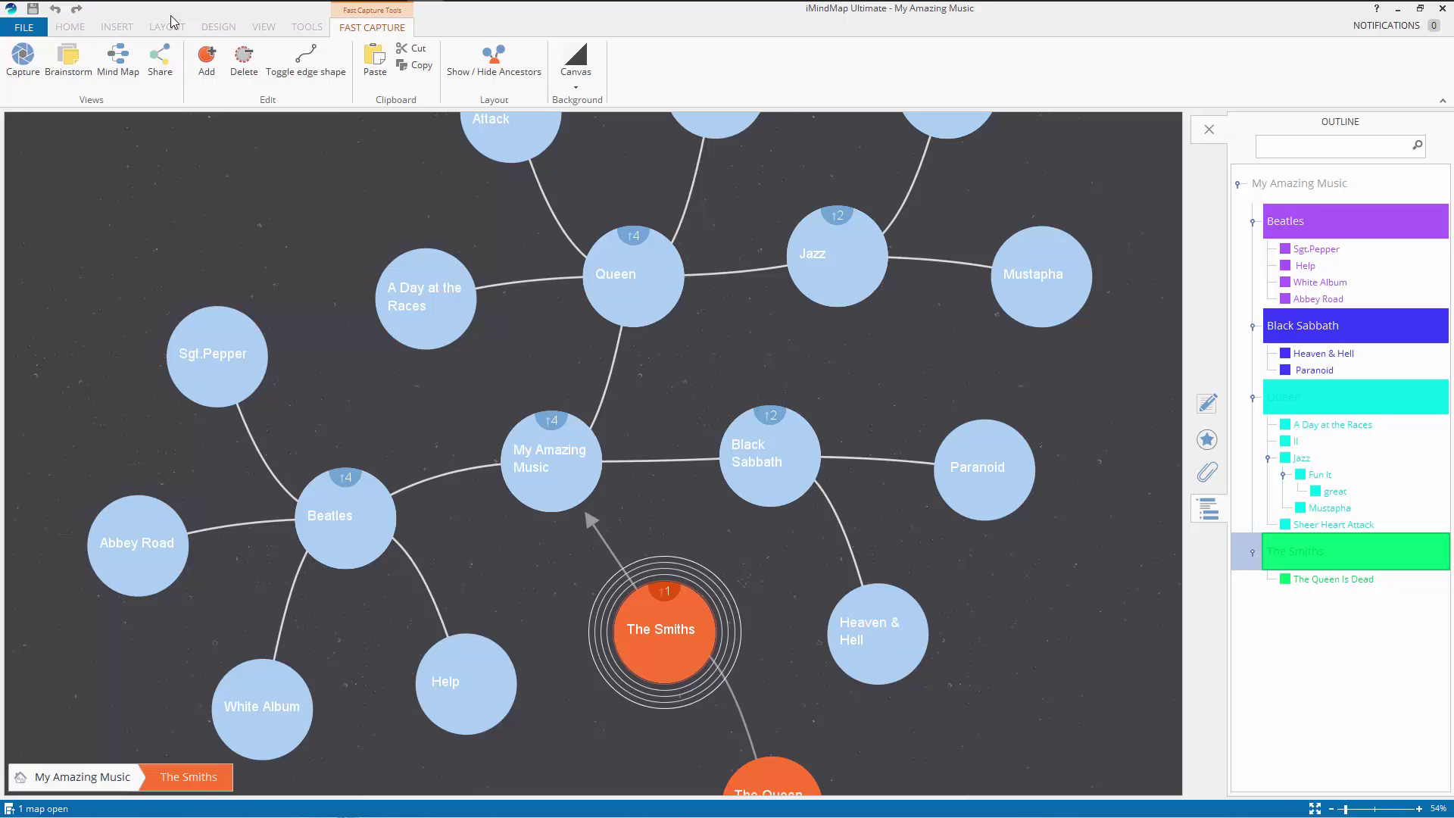
# - Switch to Mind Map view and draw a main branch labelled "Rush" from the central idea, above Beatles
pyautogui.click(133, 62)
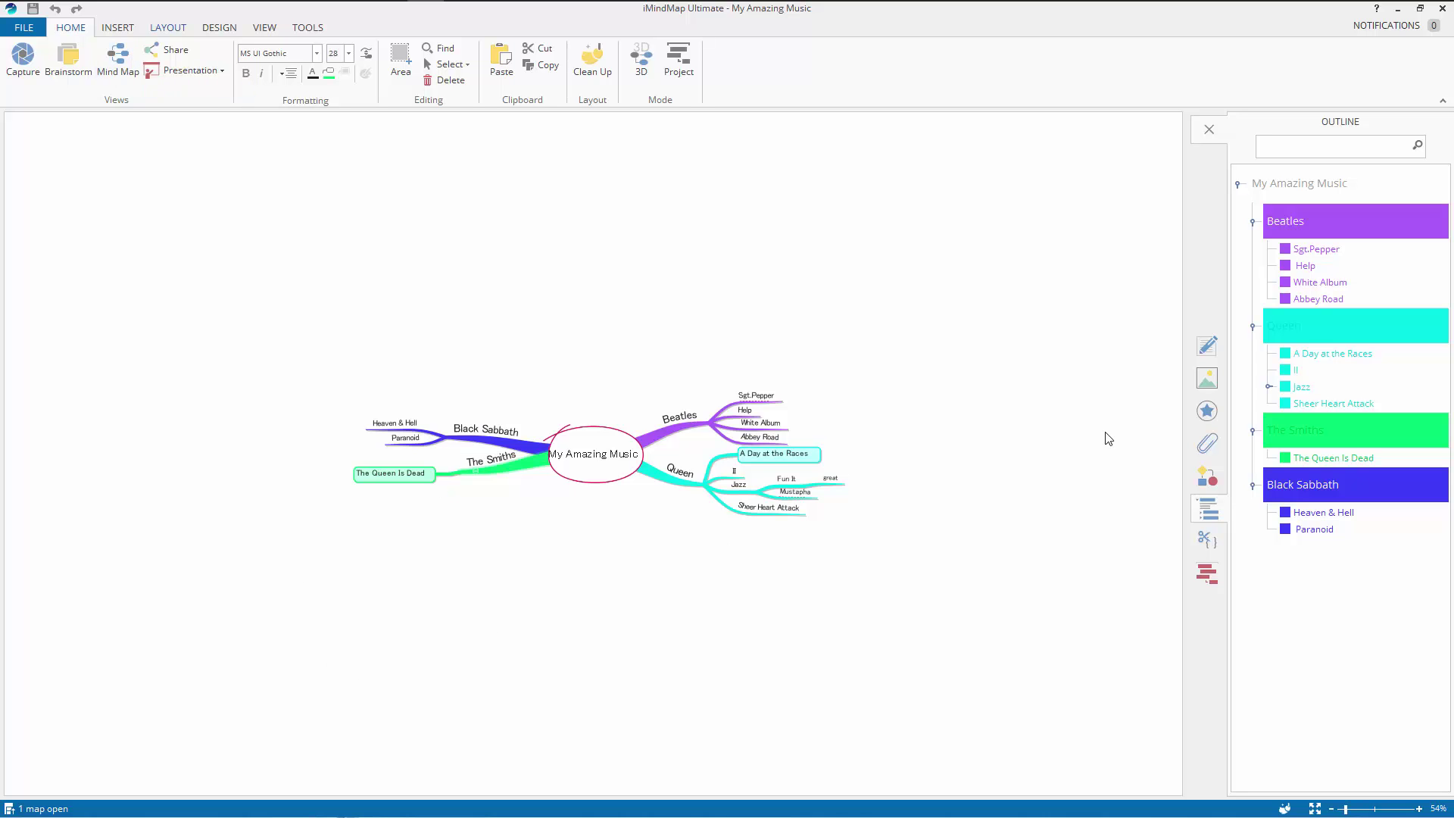
pyautogui.scroll(5, 1037, 475)
pyautogui.moveTo(936, 770); pyautogui.dragTo(733, 720)
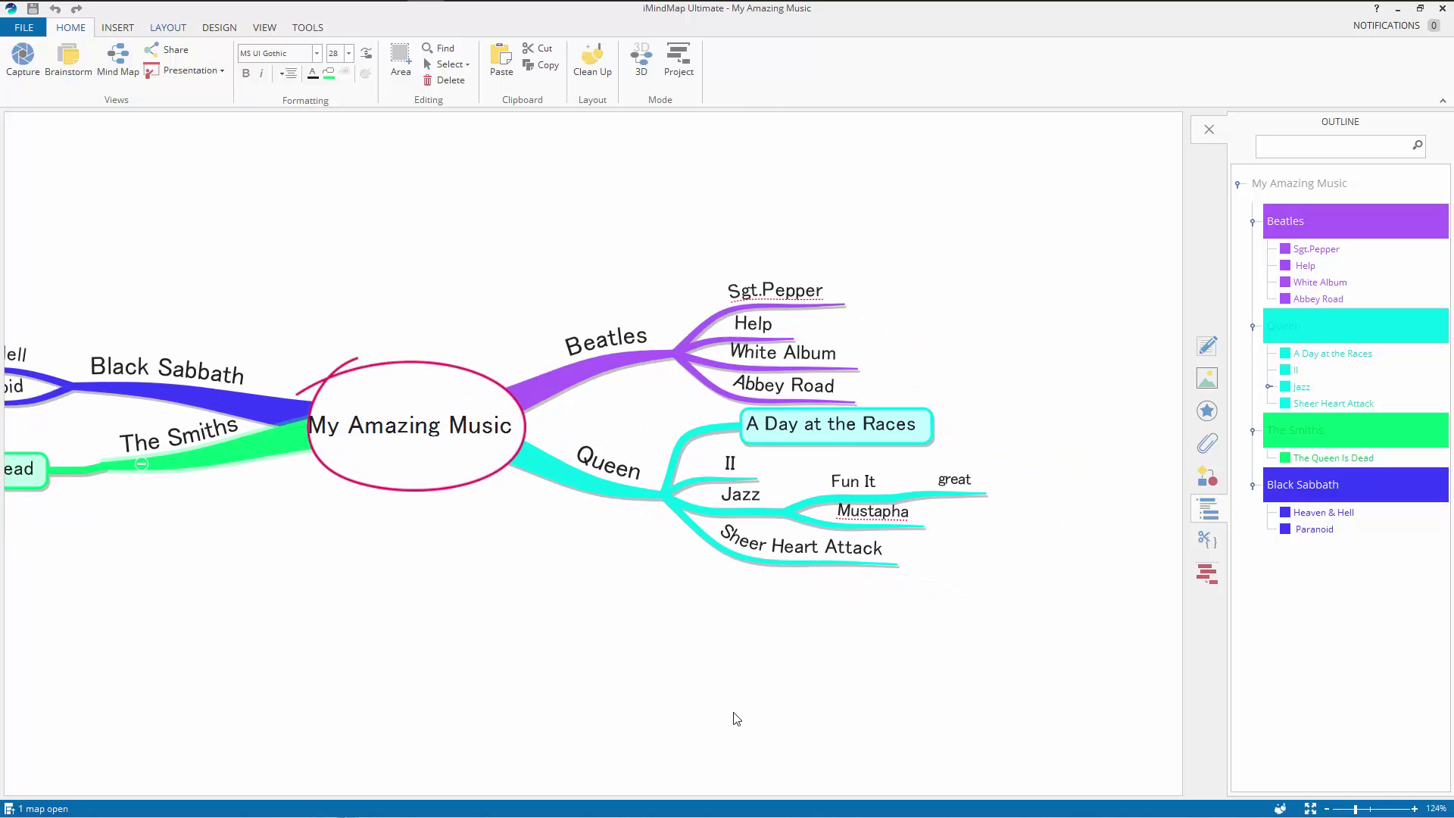
pyautogui.moveTo(582, 430)
pyautogui.mouseDown()
pyautogui.moveTo(553, 259)
pyautogui.moveTo(576, 220)
pyautogui.mouseUp()
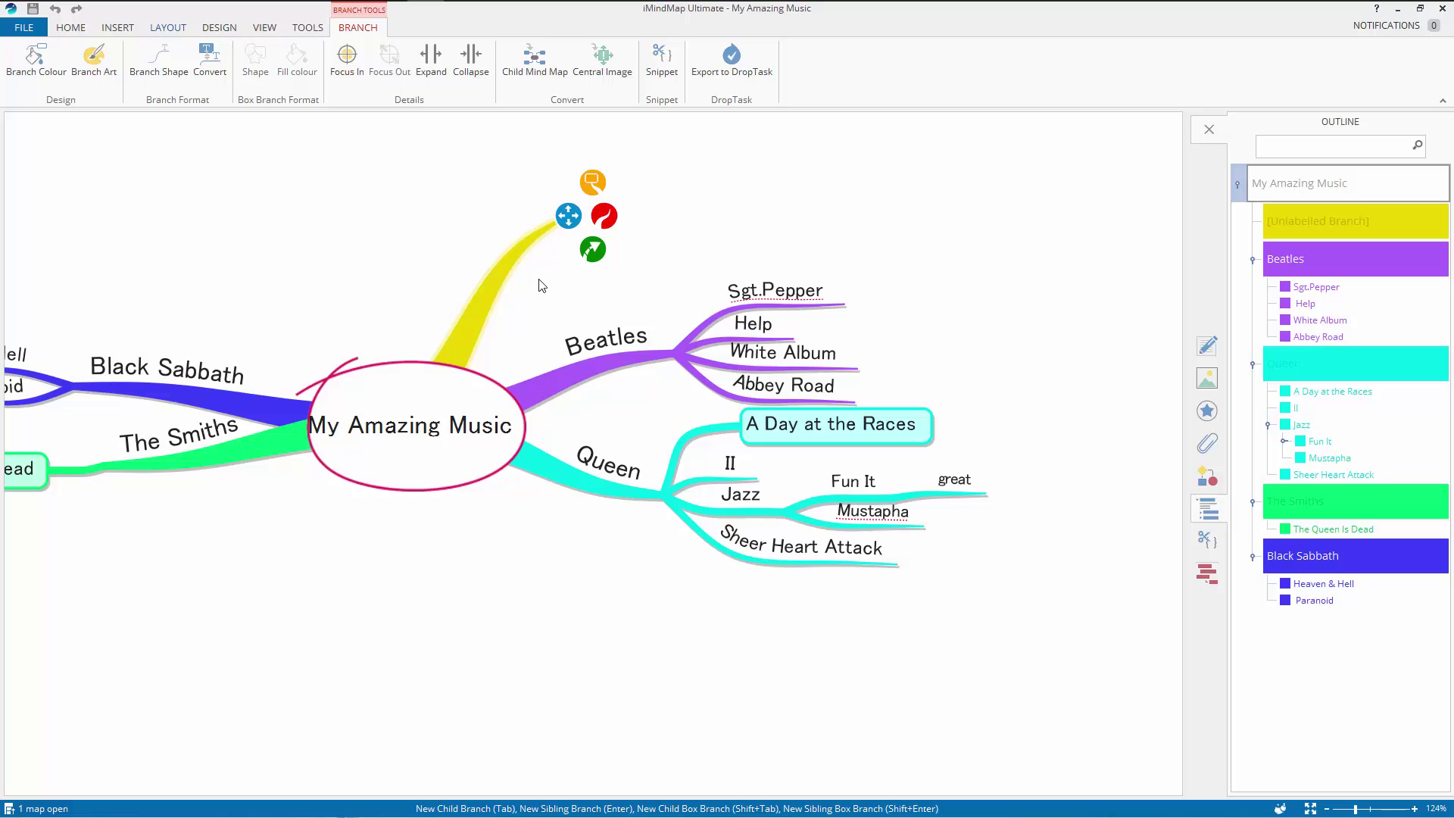
pyautogui.write('Rush')
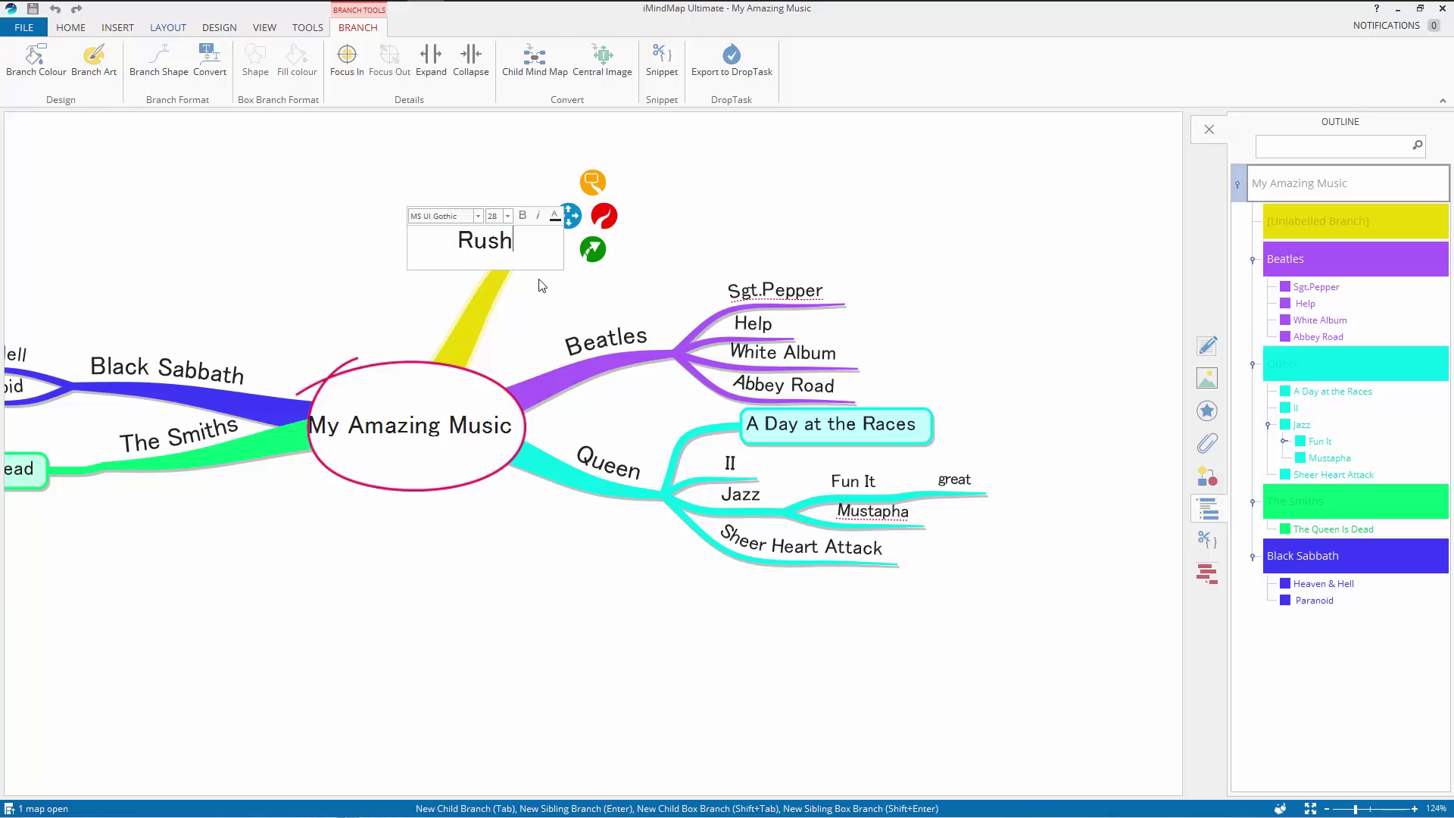
pyautogui.press('Return')
# - Add a box branch labelled "A Farewell To Kings" to the Rush branch
pyautogui.moveTo(588, 182)
pyautogui.mouseDown()
pyautogui.moveTo(708, 202)
pyautogui.moveTo(732, 174)
pyautogui.mouseUp()
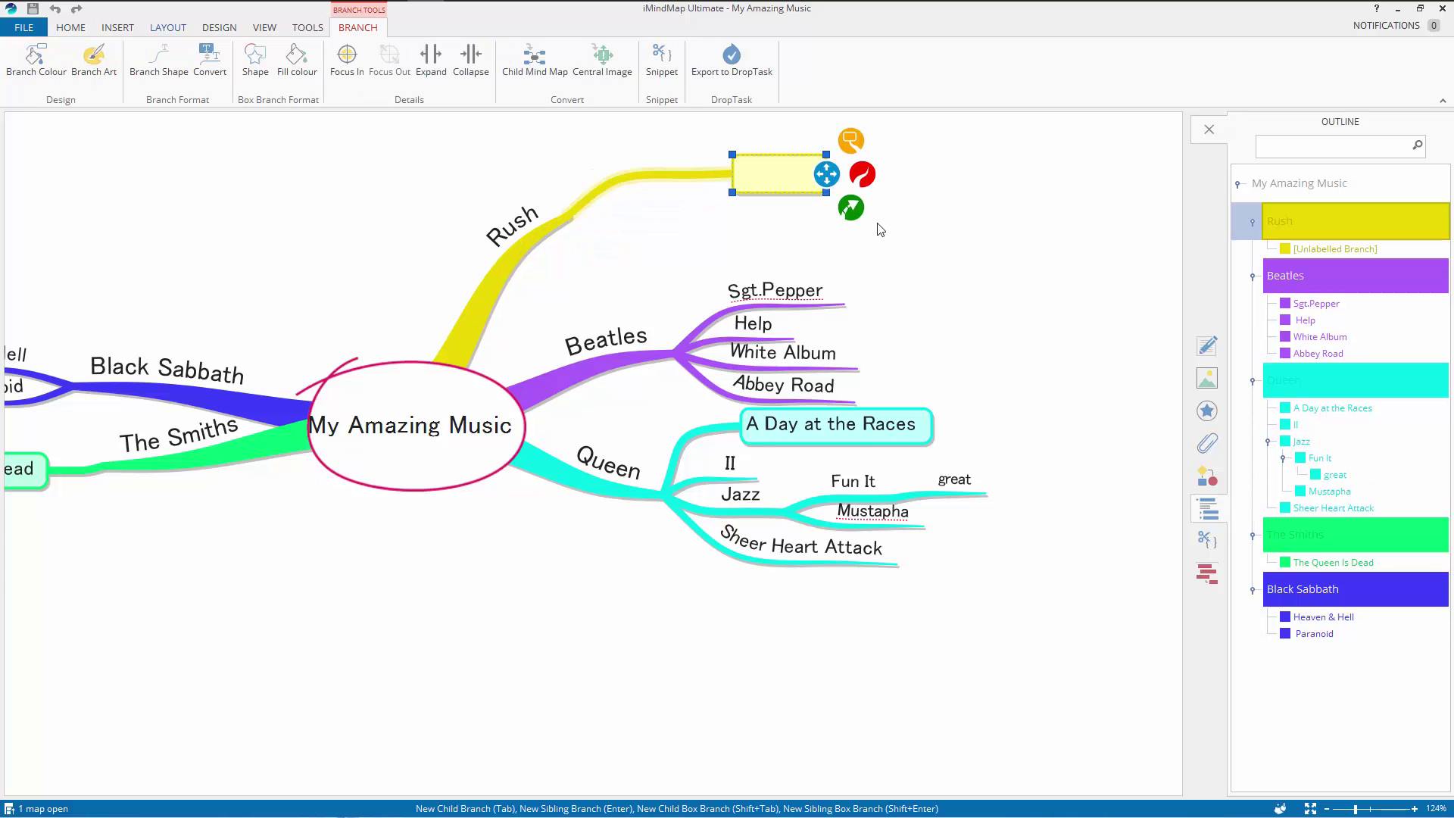
pyautogui.write('A Farewell To Kings')
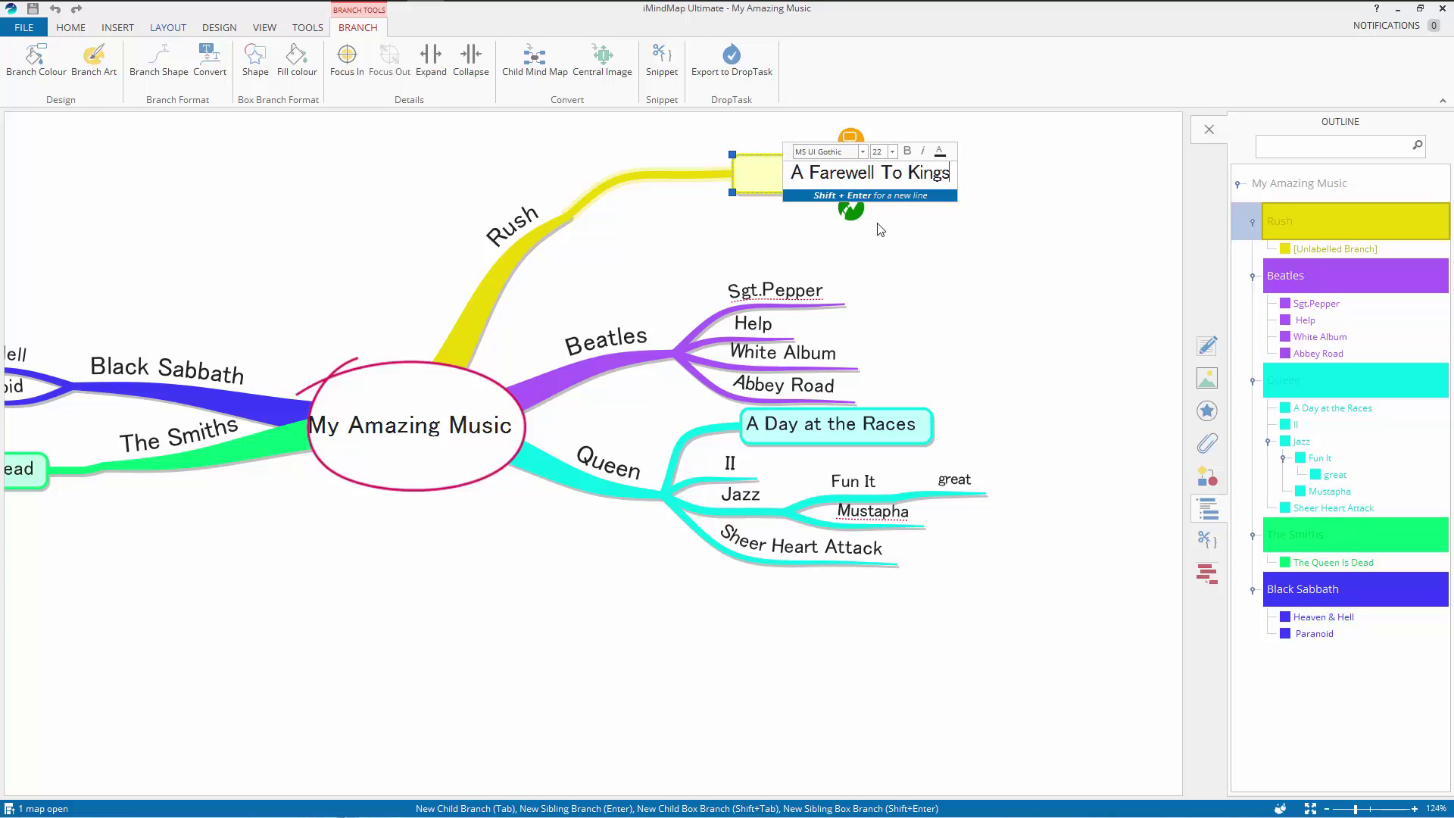
pyautogui.press('Return')
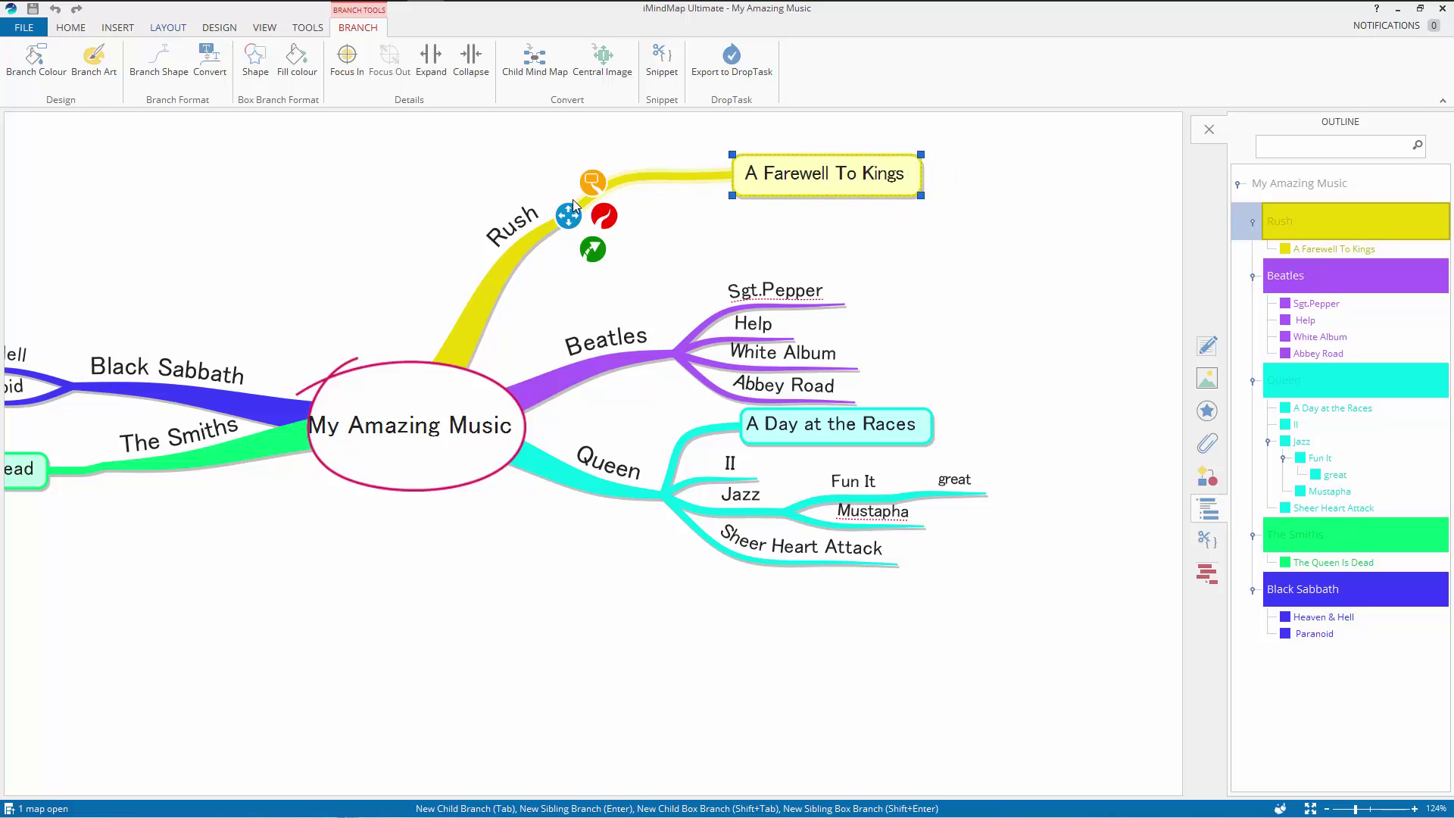
# - Add an ordinary child branch labelled "Moving Pictures" to Rush below A Farewell To Kings, without keeping an empty box branch
pyautogui.moveTo(598, 183)
pyautogui.mouseDown()
pyautogui.moveTo(682, 230)
pyautogui.moveTo(879, 241)
pyautogui.mouseUp()
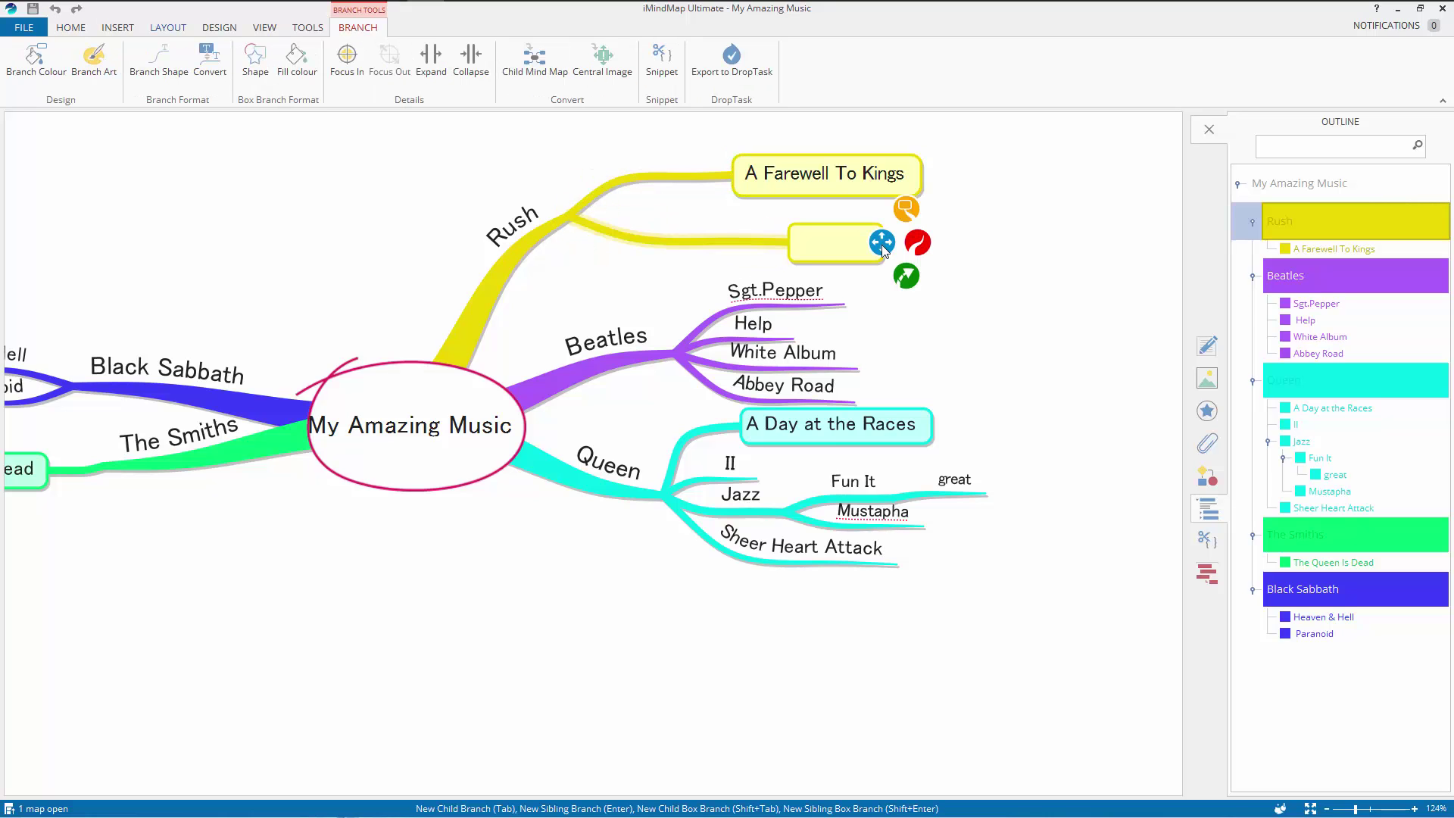
pyautogui.press('Delete')
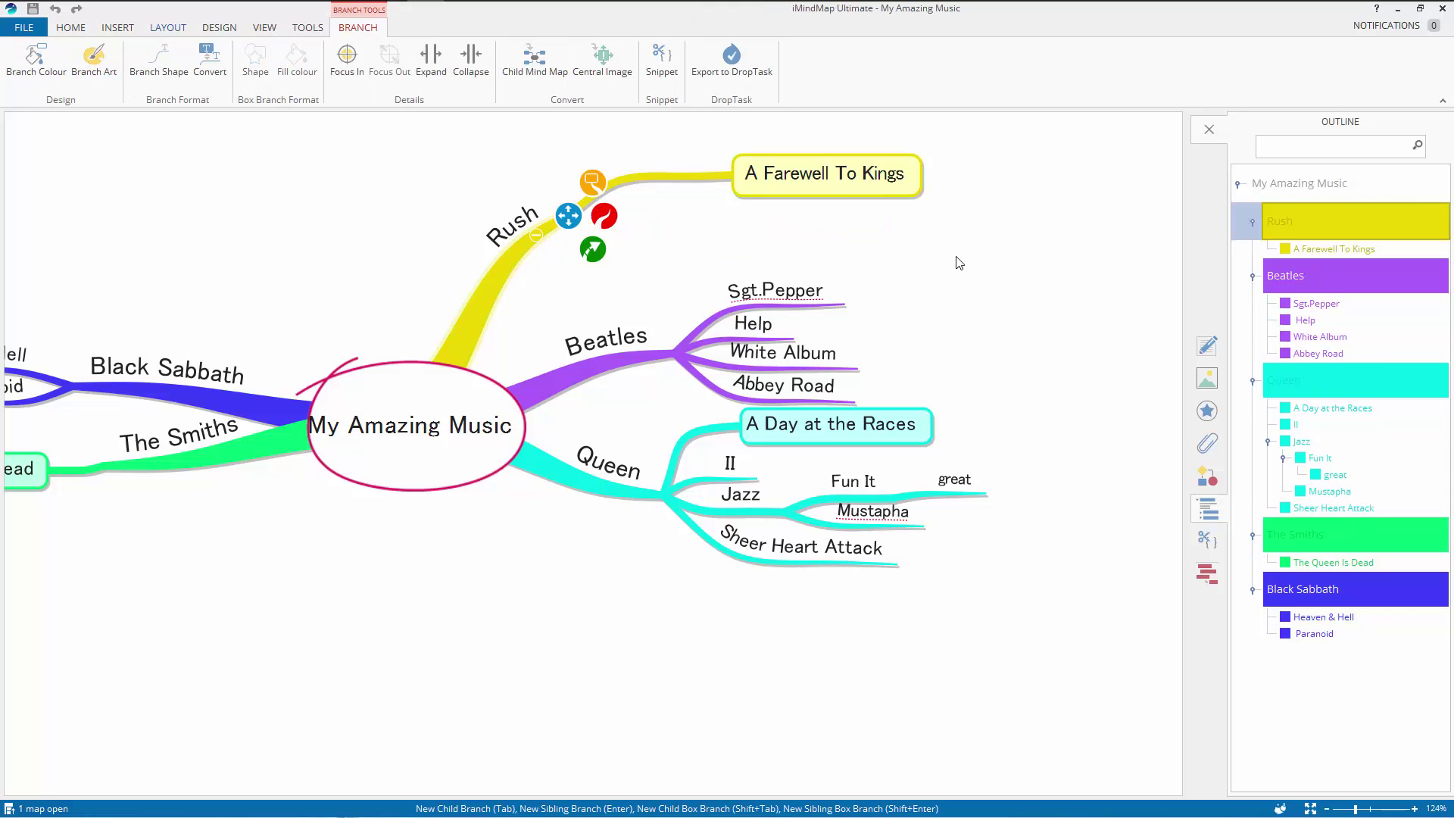
pyautogui.moveTo(608, 225); pyautogui.dragTo(829, 265)
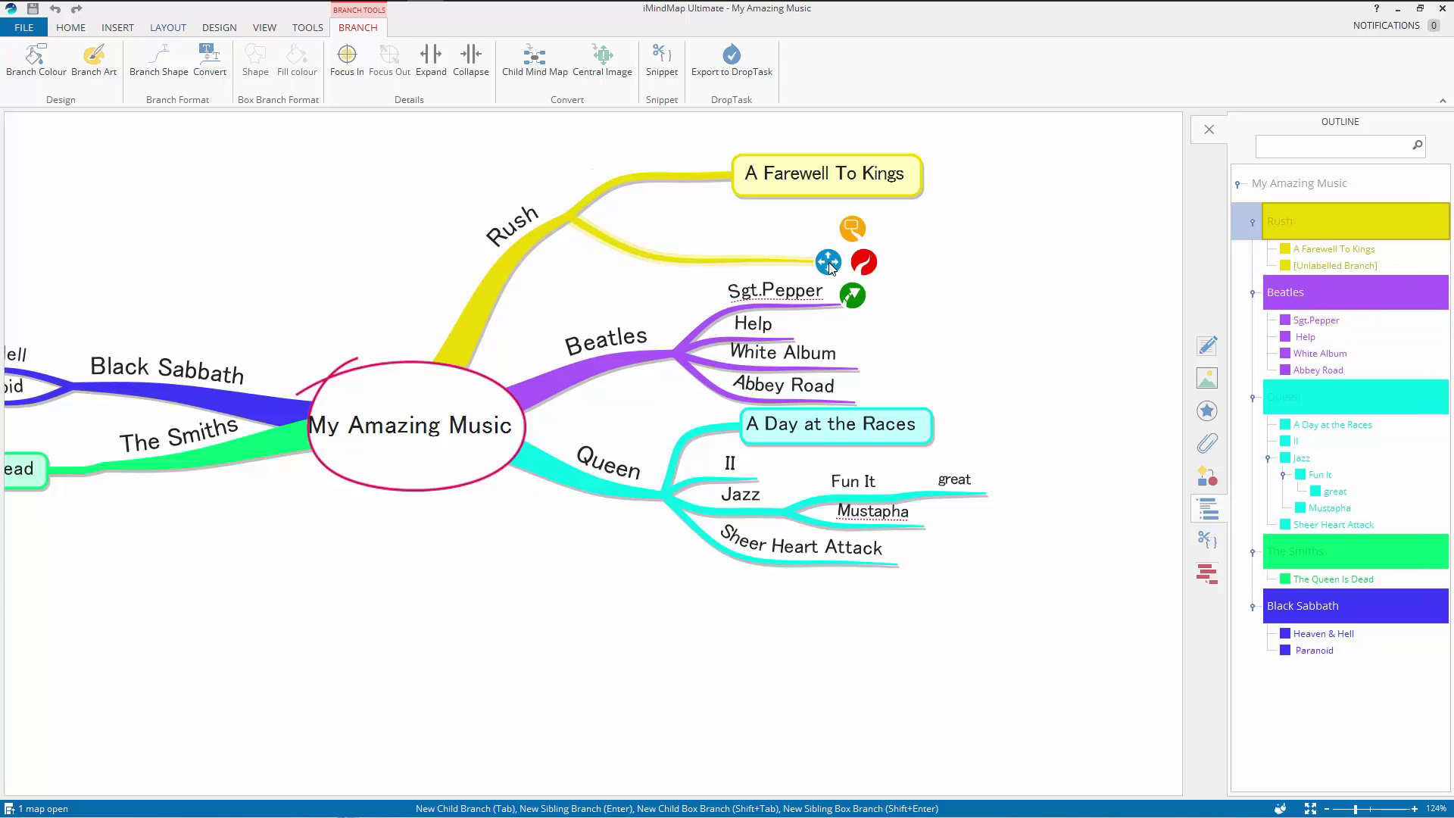
pyautogui.write('Moving Pictures')
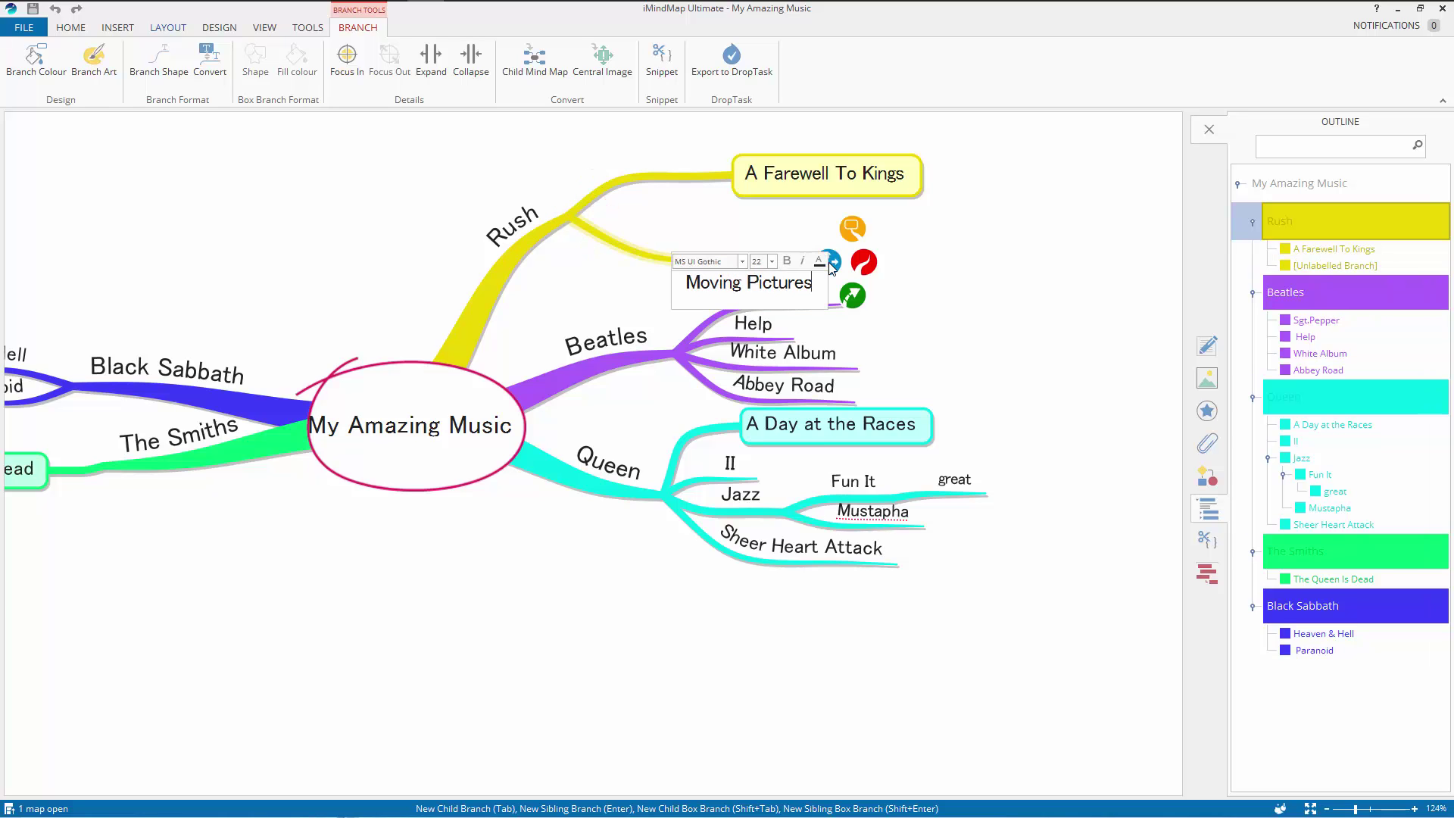
pyautogui.press('Escape')
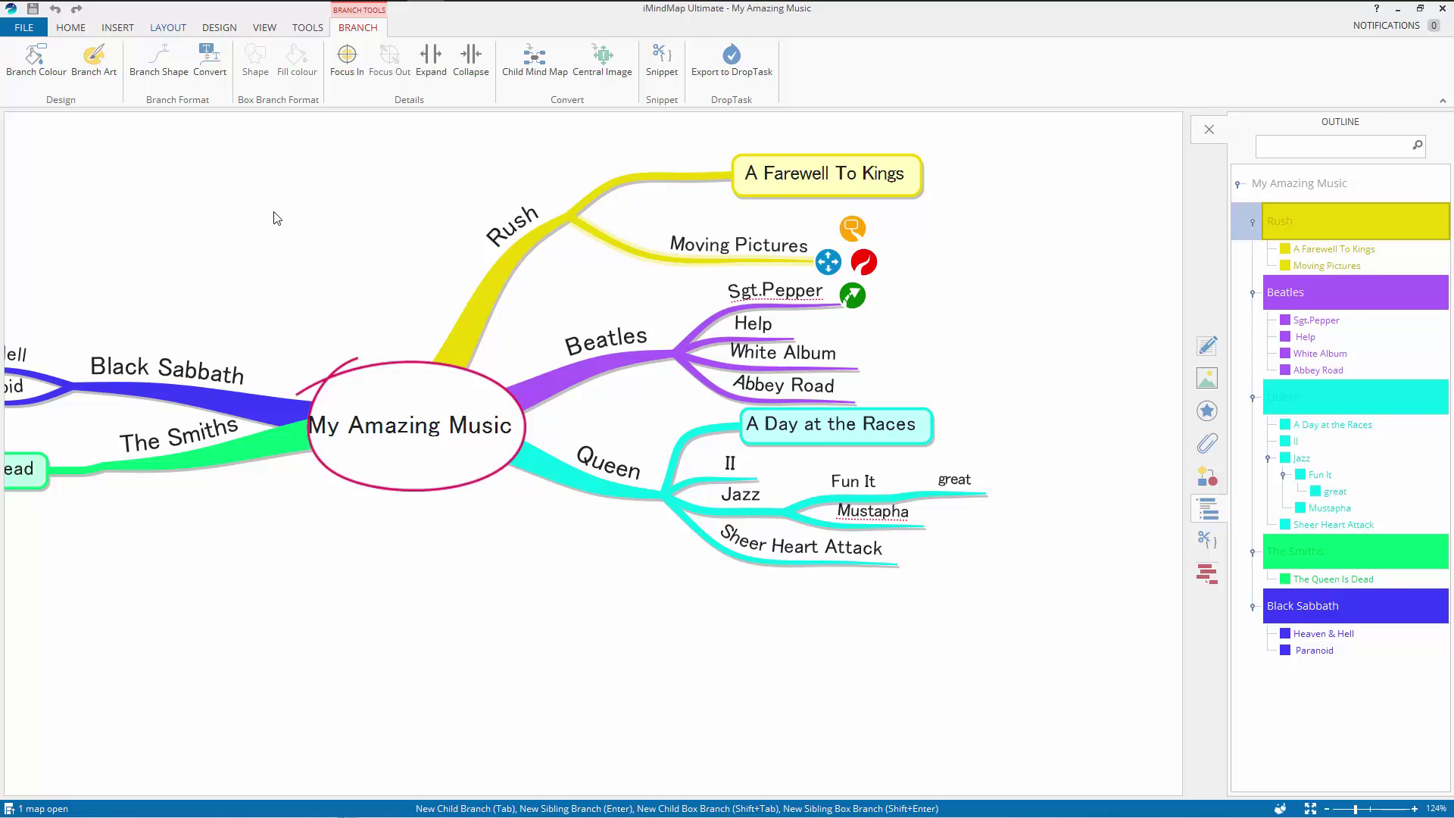
# - Return to Fast Capture view and focus on the central My Amazing Music idea
pyautogui.click(276, 218)
pyautogui.click(21, 65)
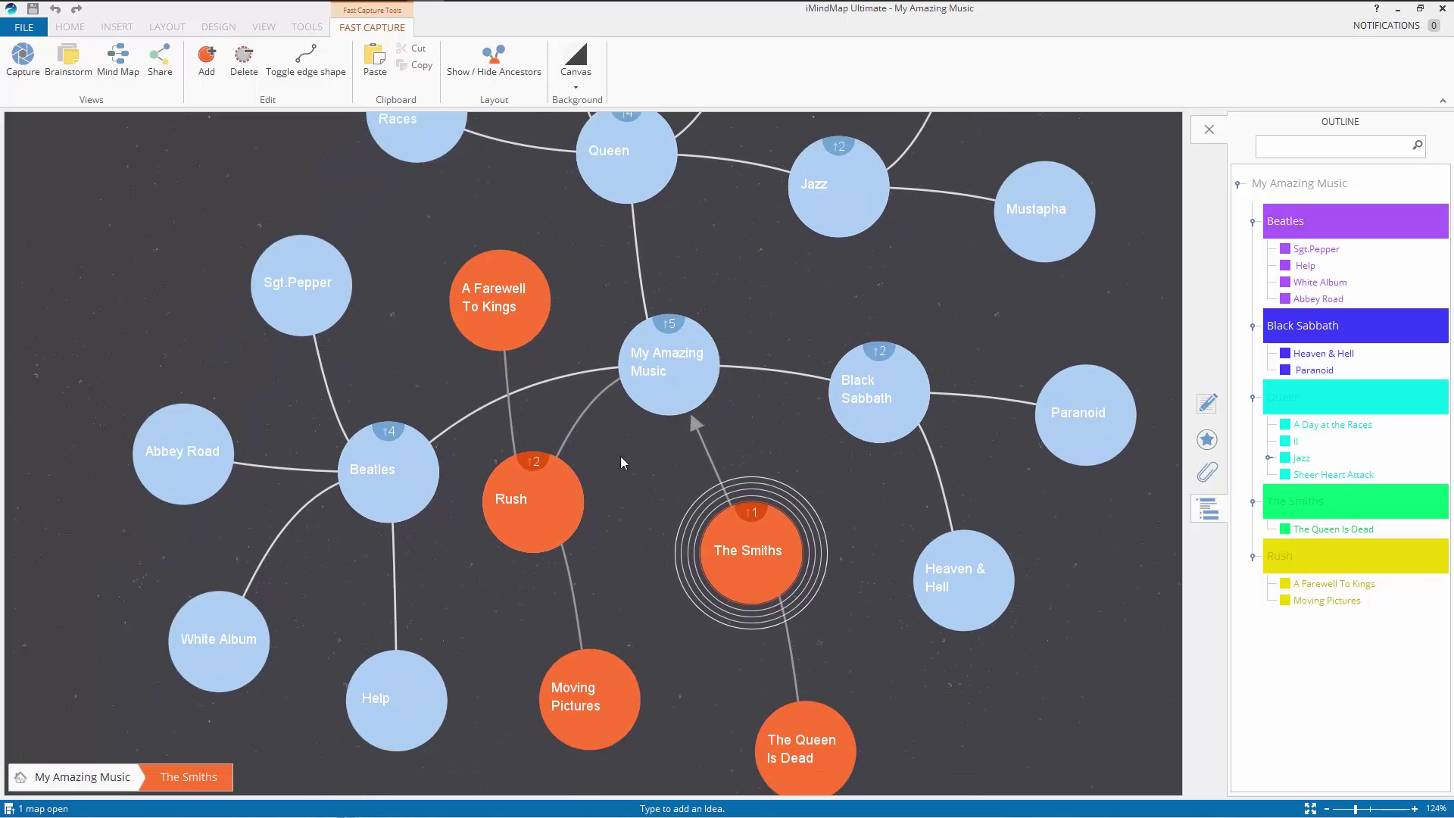
pyautogui.click(646, 335)
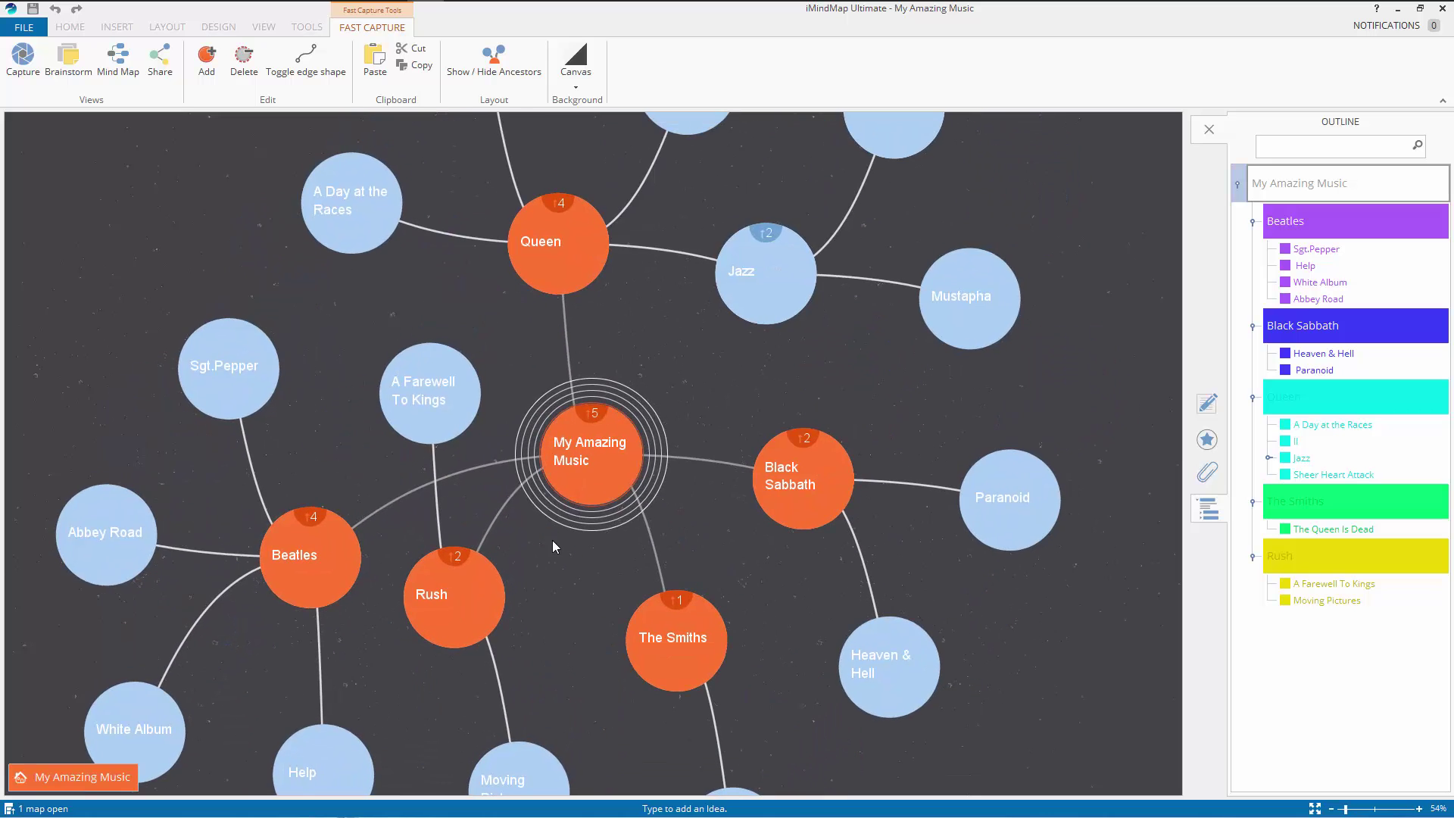
# - Inspect the Rush ideas by focusing on Rush, A Farewell To Kings and Moving Pictures in turn, returning the focus to Rush
pyautogui.click(451, 594)
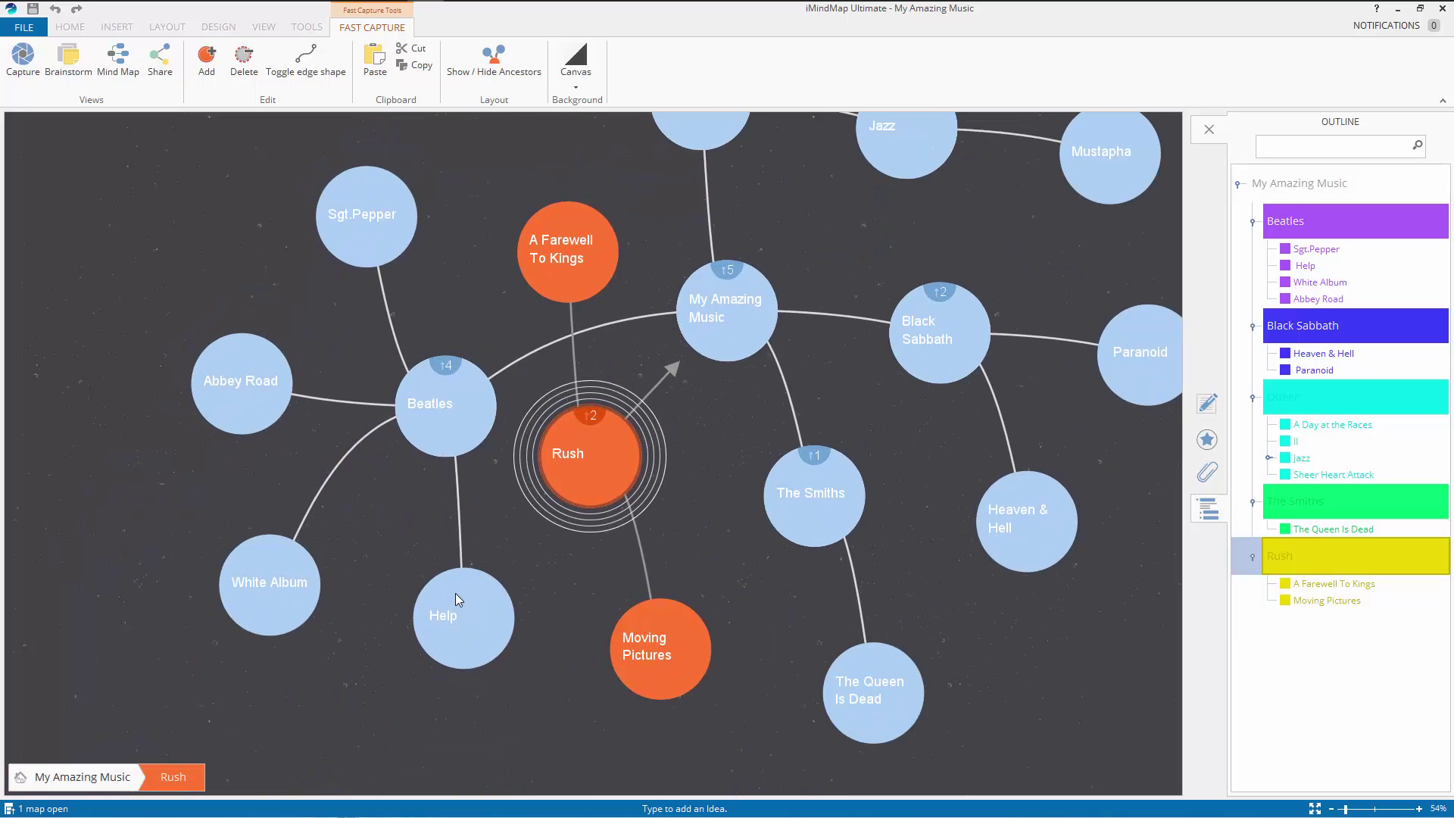
pyautogui.click(570, 254)
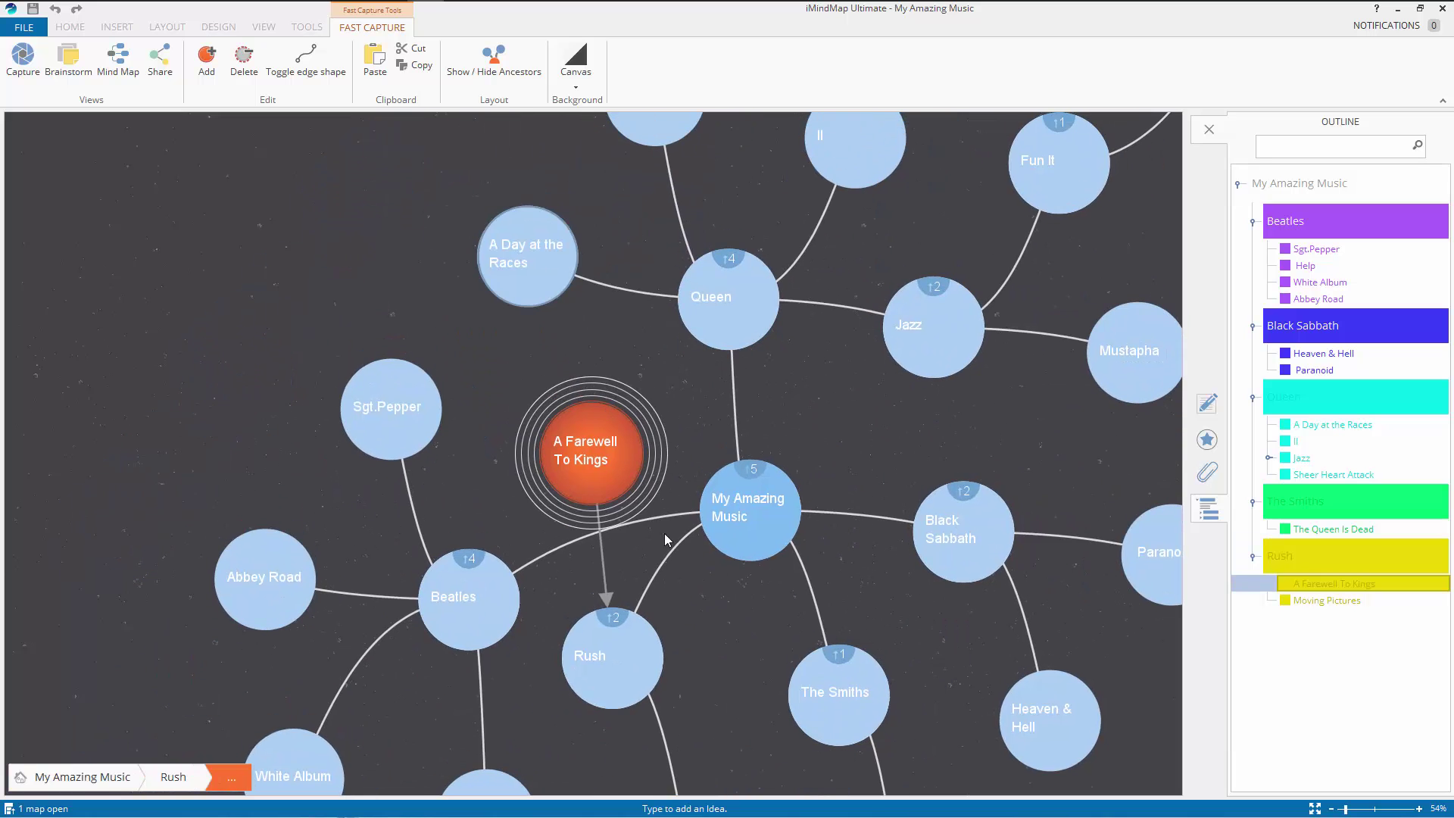
pyautogui.moveTo(735, 710); pyautogui.dragTo(679, 496)
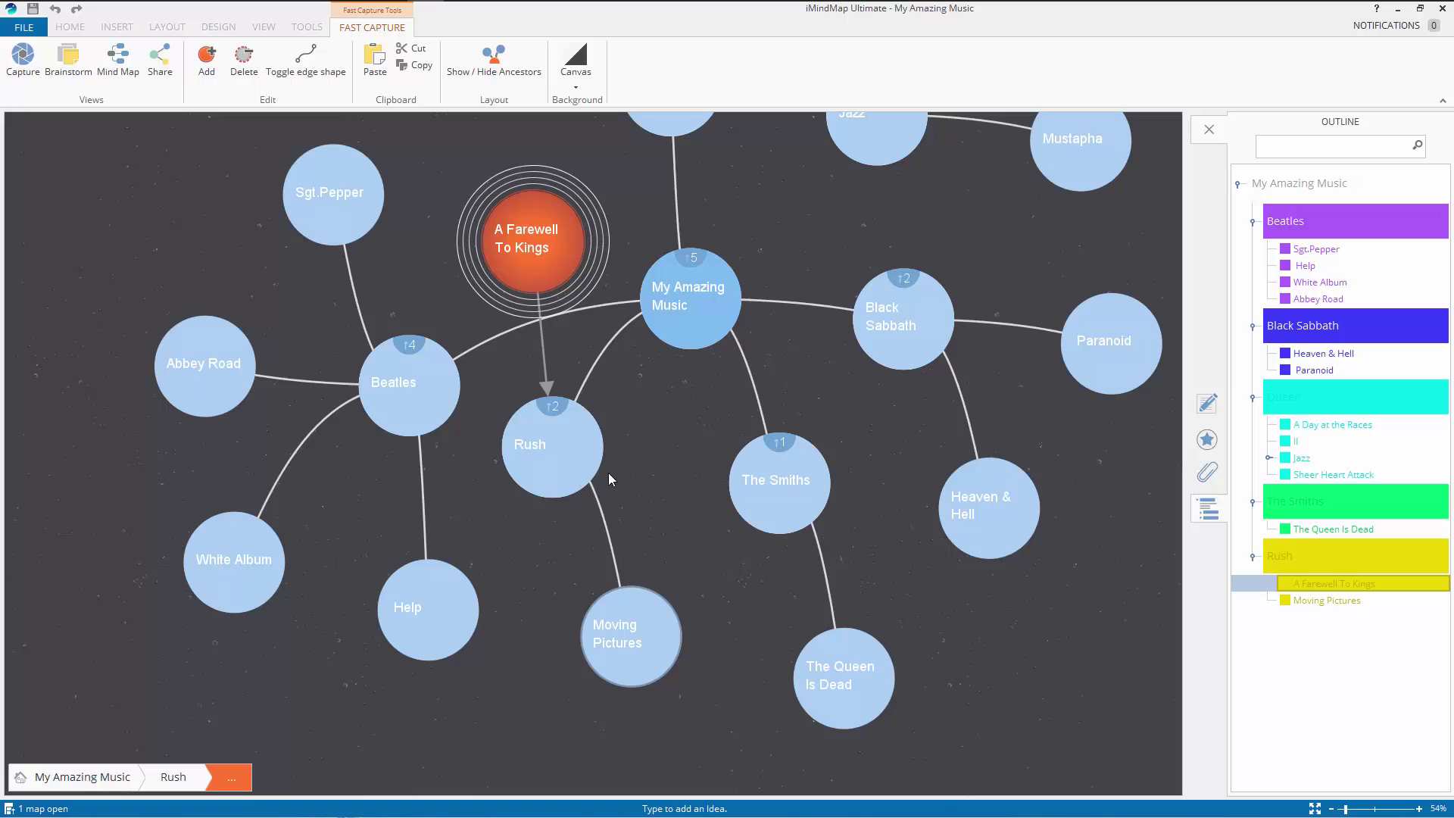
pyautogui.click(583, 455)
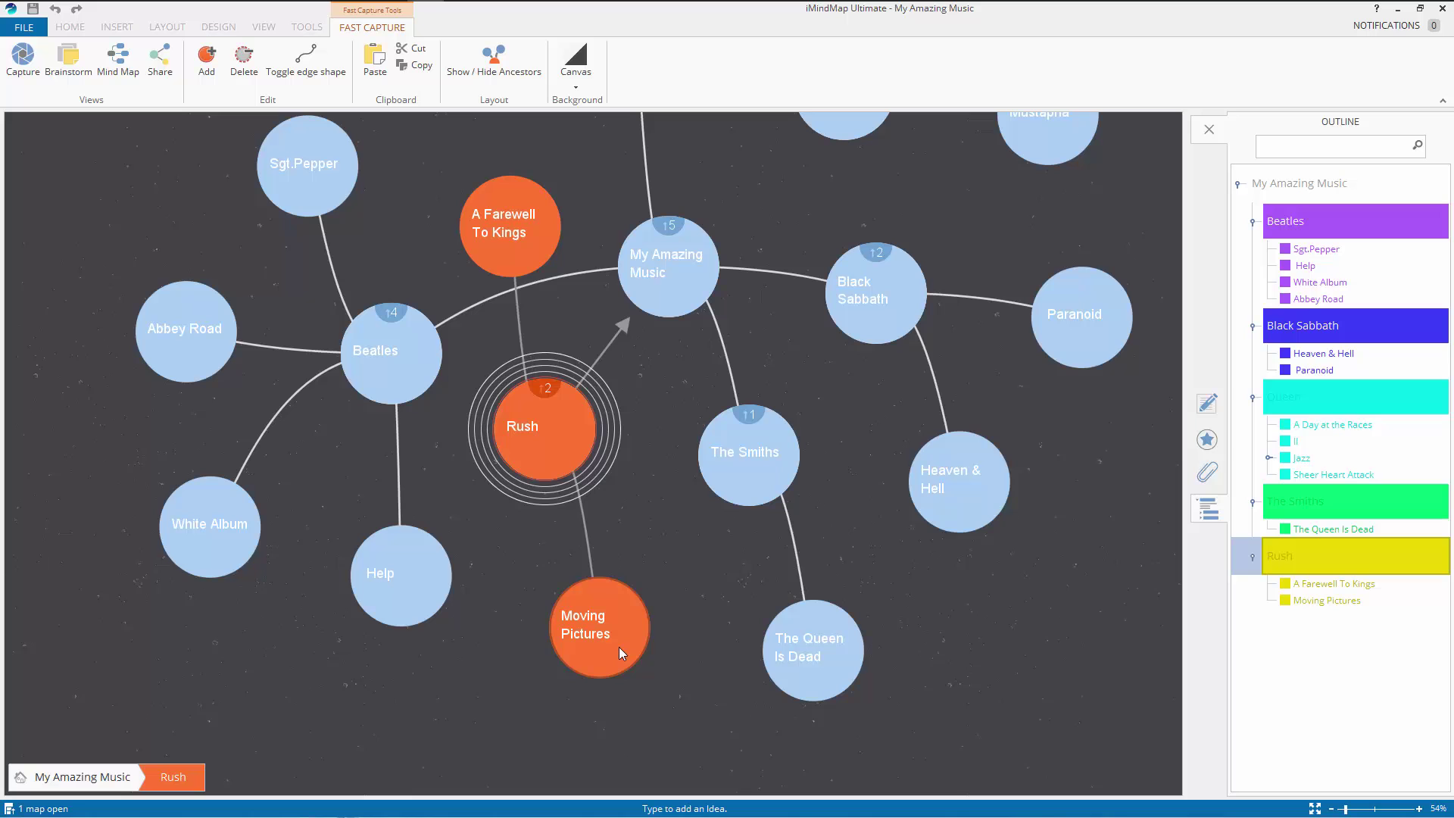
pyautogui.click(593, 653)
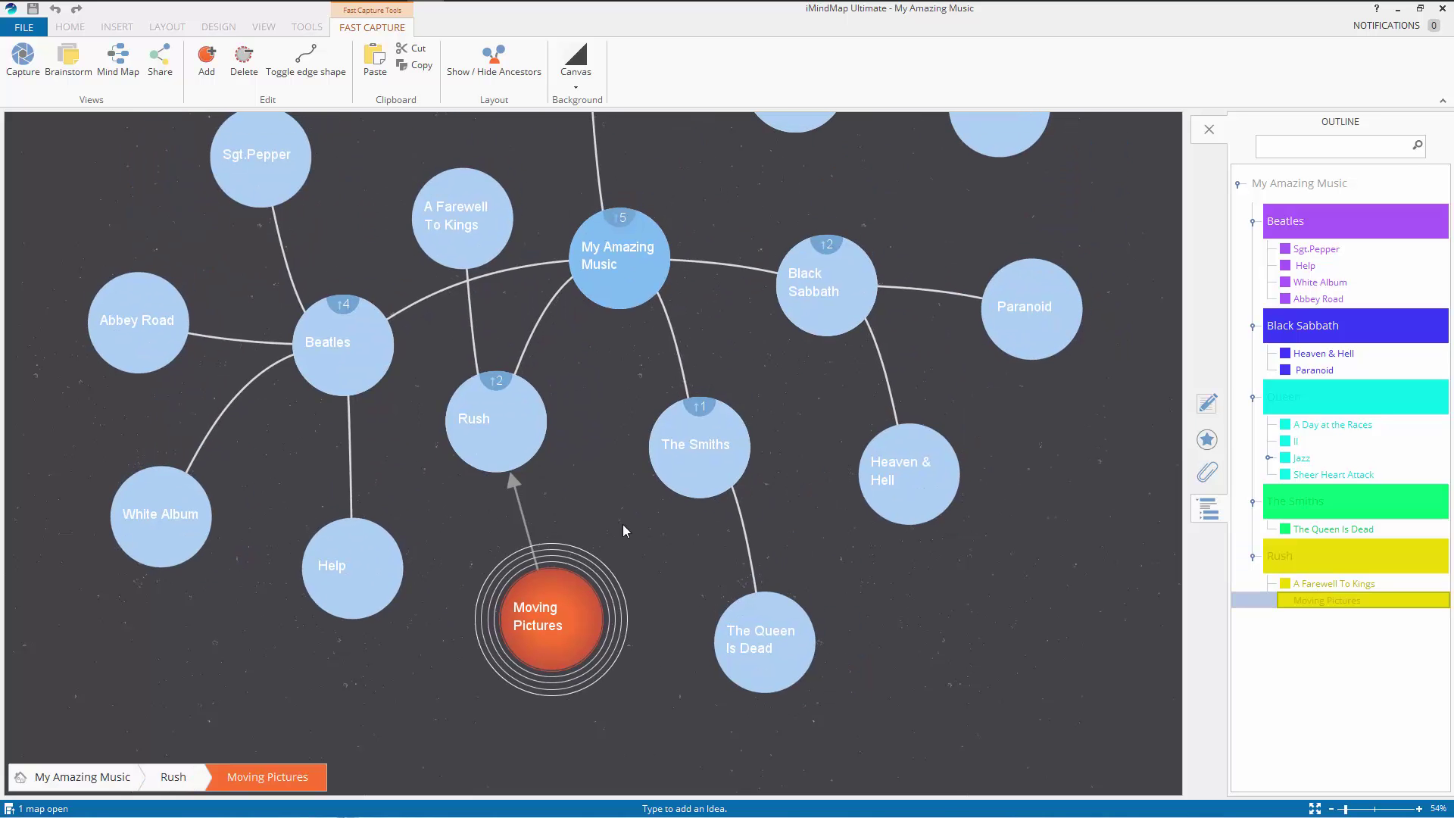
pyautogui.click(487, 417)
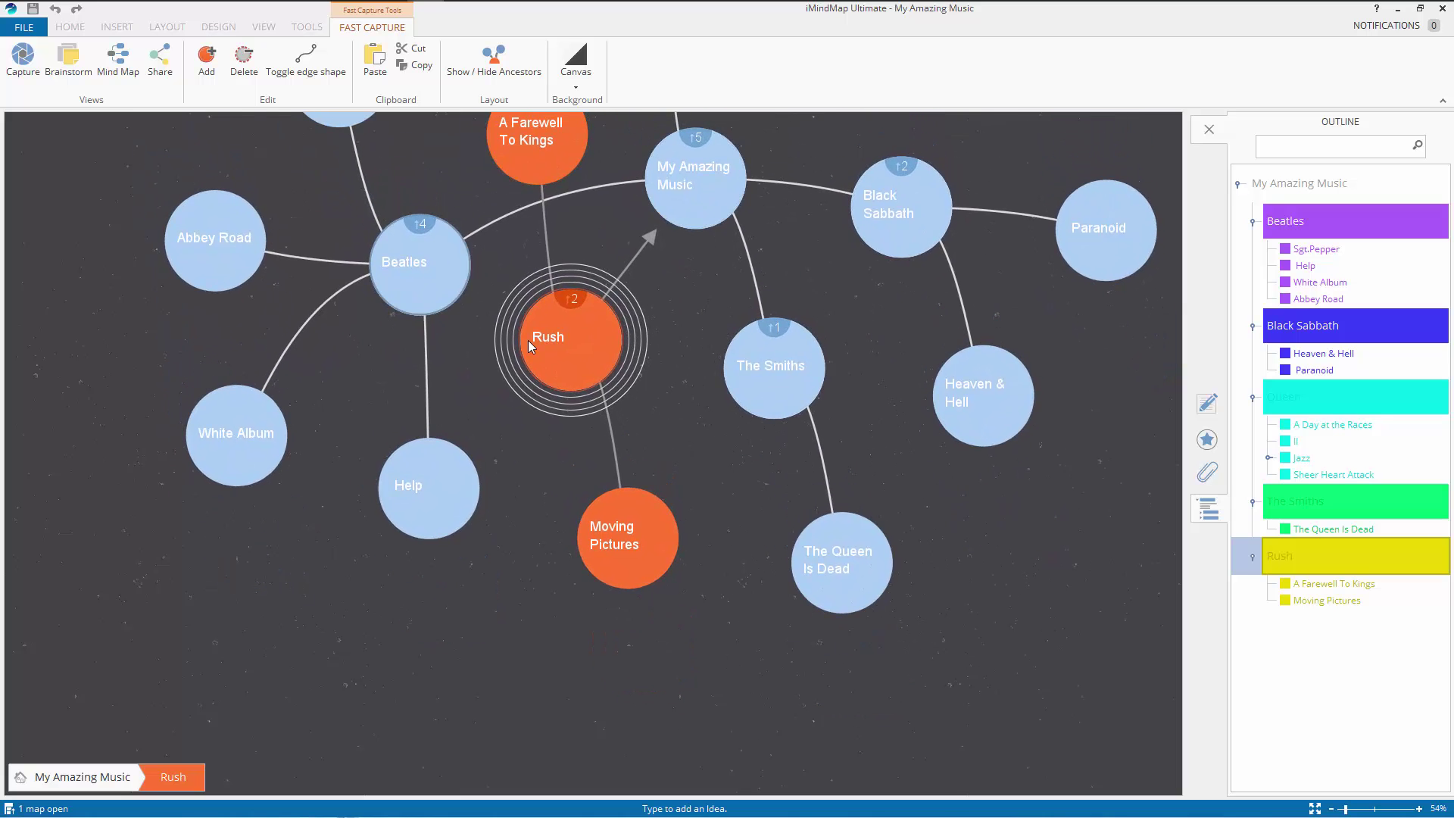
# - Fit the whole map in view and move the A Farewell To Kings bubble below Rush, beside Moving Pictures
pyautogui.click(1315, 809)
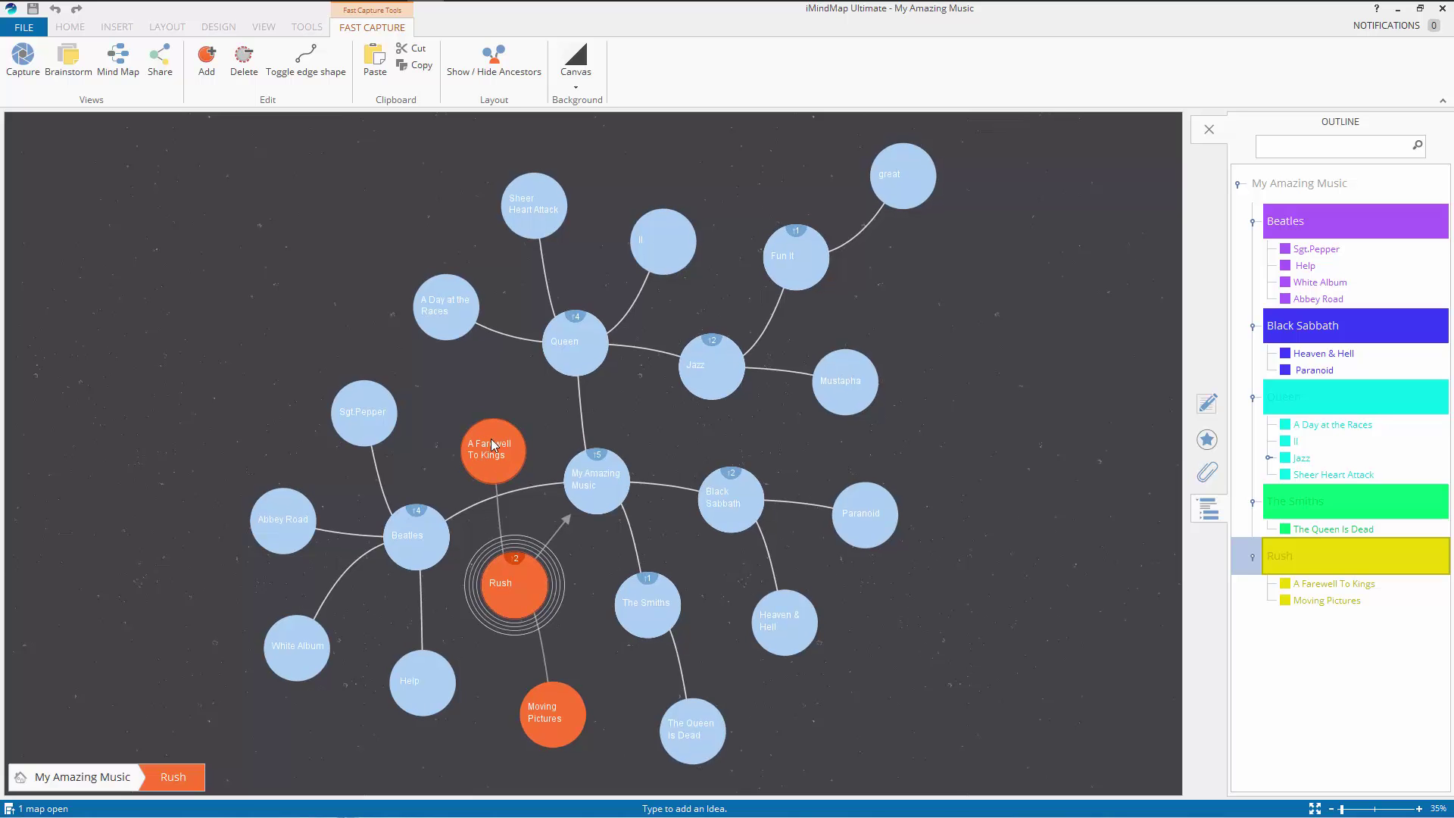
pyautogui.moveTo(492, 462); pyautogui.dragTo(460, 726)
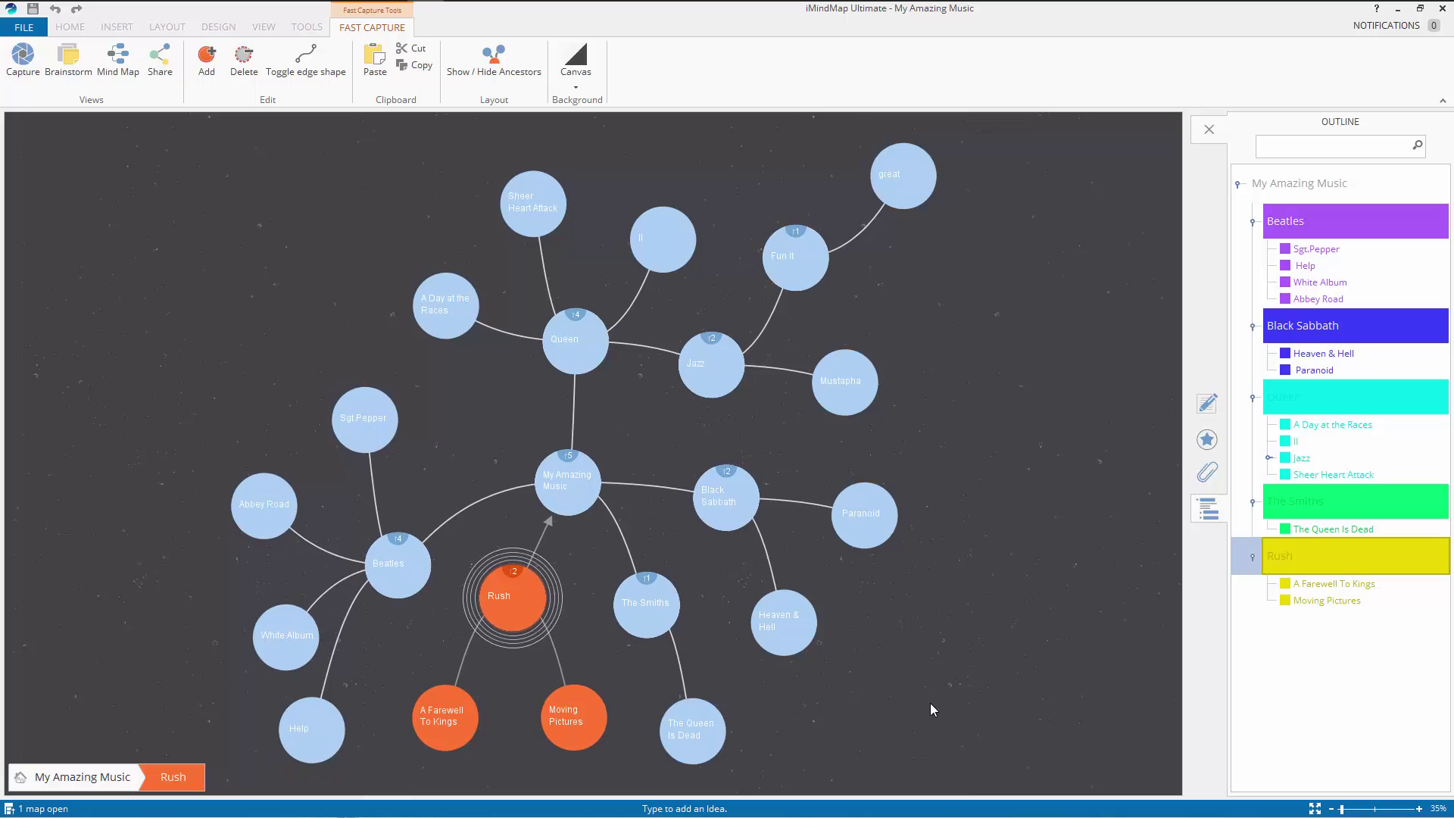